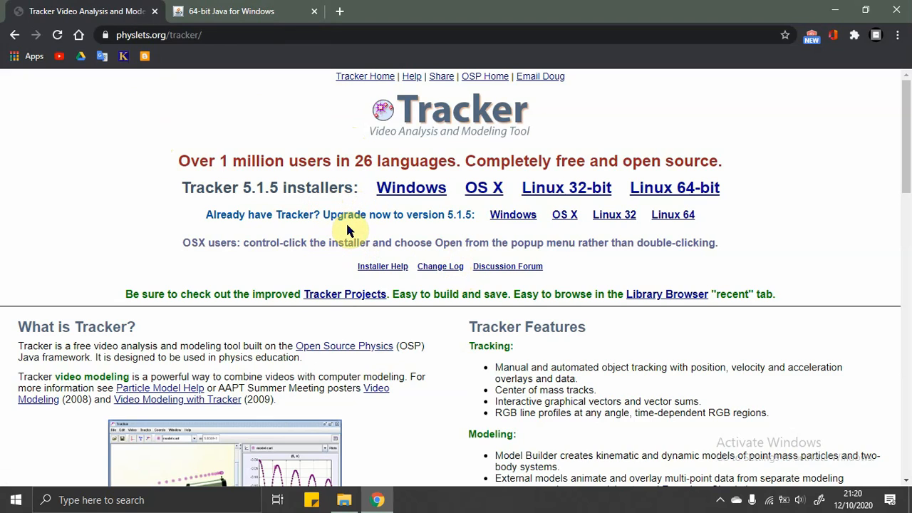
Start downloading the Tracker 5.1.5 installer for Windows and cancel the download
double_click(421, 199)
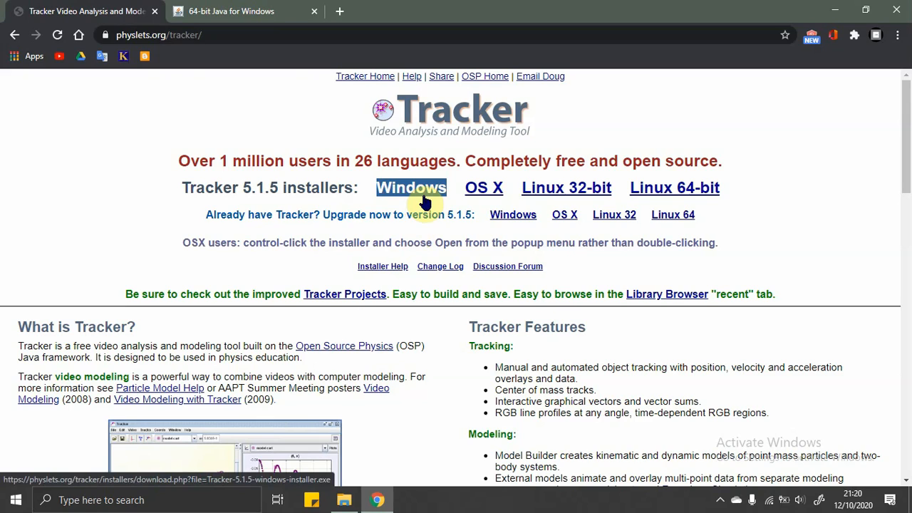
click(476, 151)
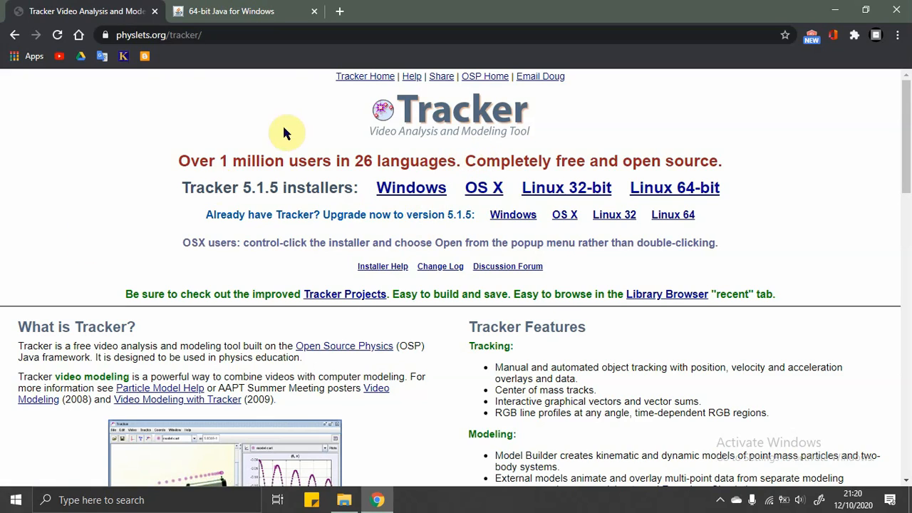
double_click(417, 198)
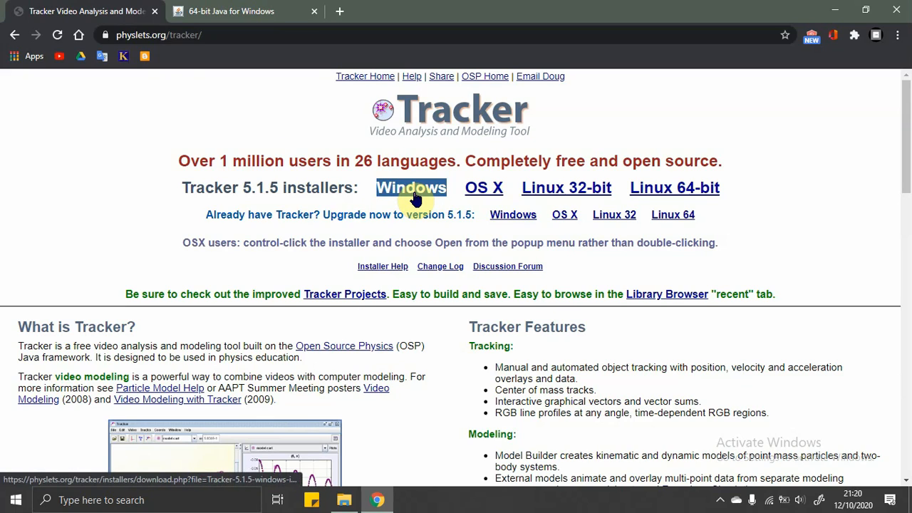
click(415, 199)
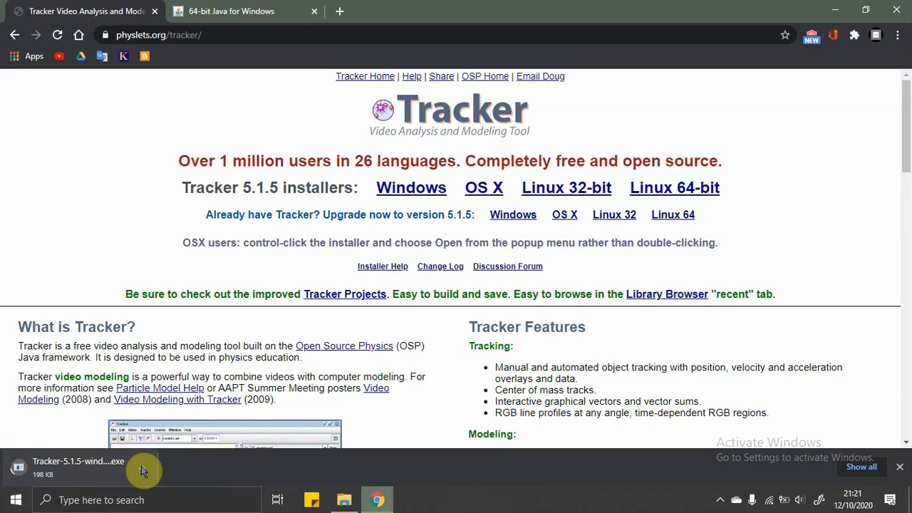
click(144, 470)
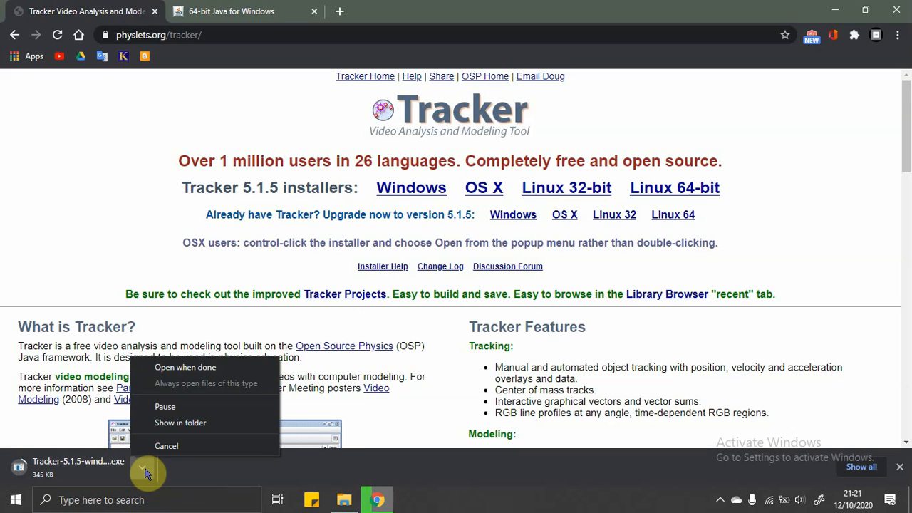
click(165, 445)
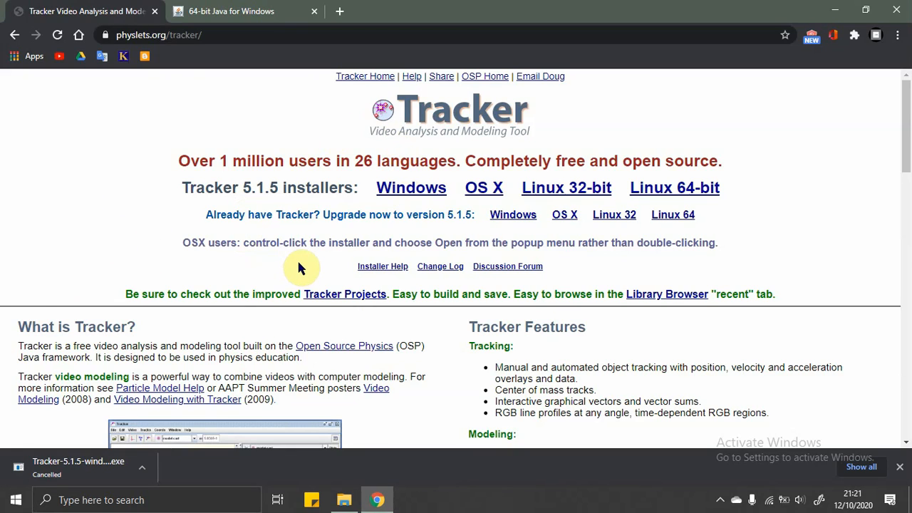
Examine the 64-bit Java for Windows download page for the recommended version and its file size
click(250, 13)
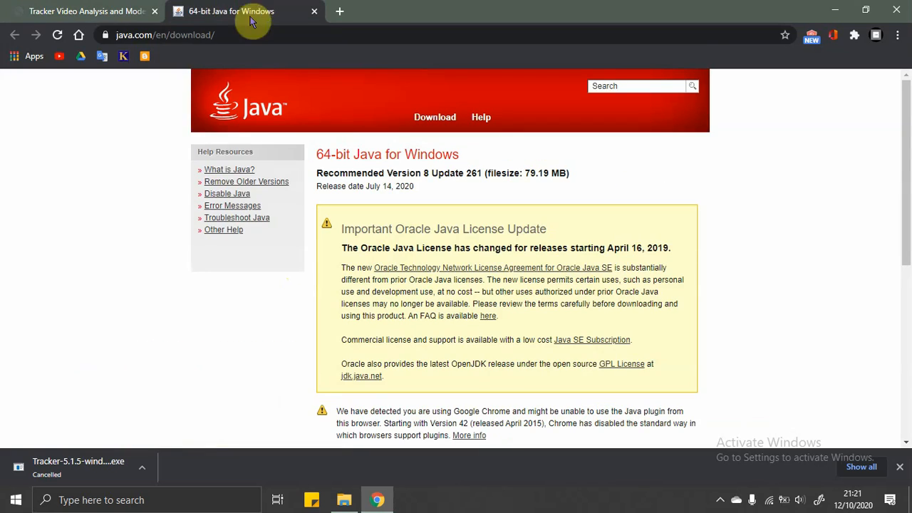
click(134, 10)
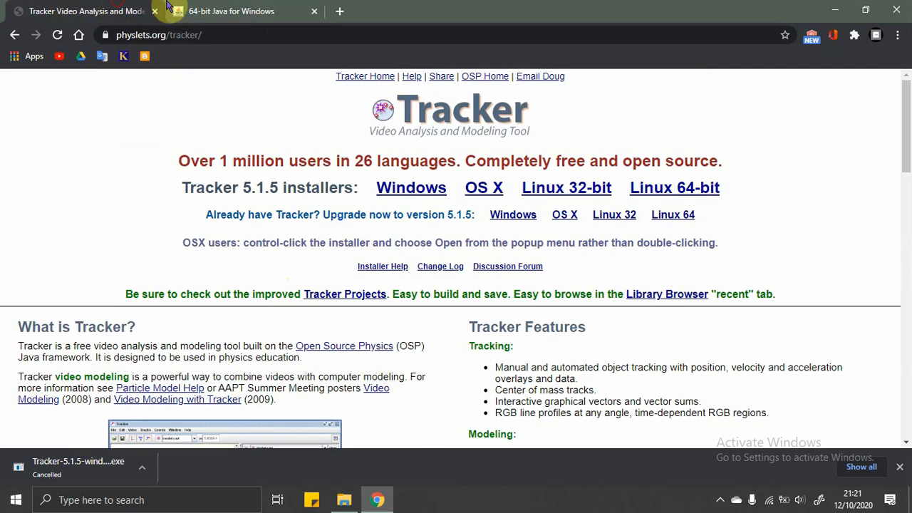
click(248, 7)
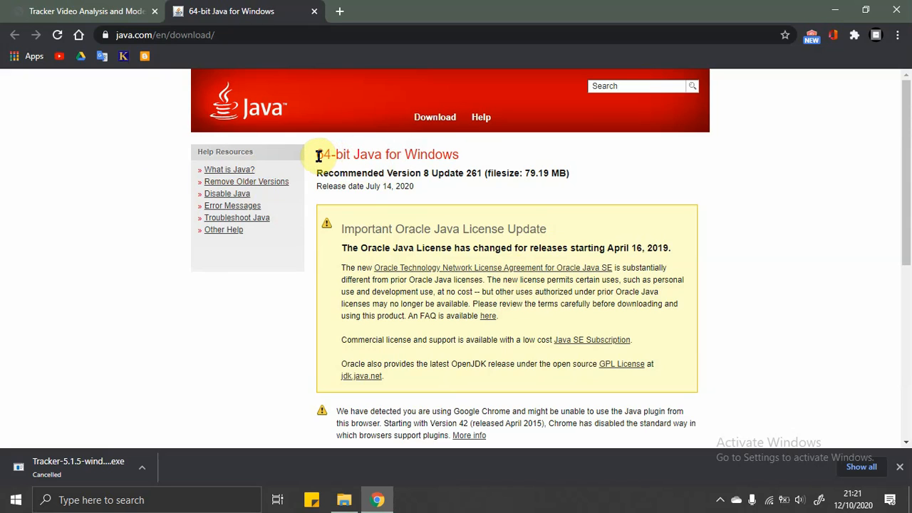
drag(317, 153, 539, 201)
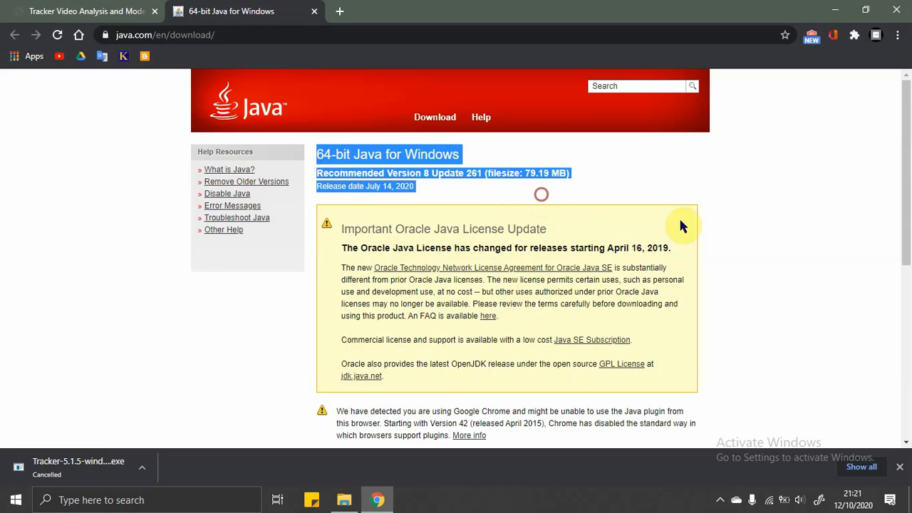
click(763, 204)
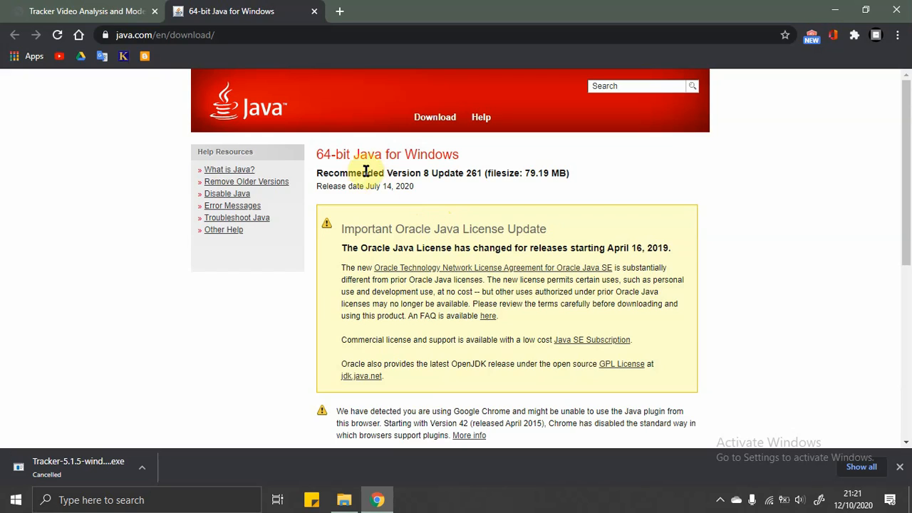
drag(317, 153, 349, 154)
drag(404, 154, 474, 173)
click(464, 216)
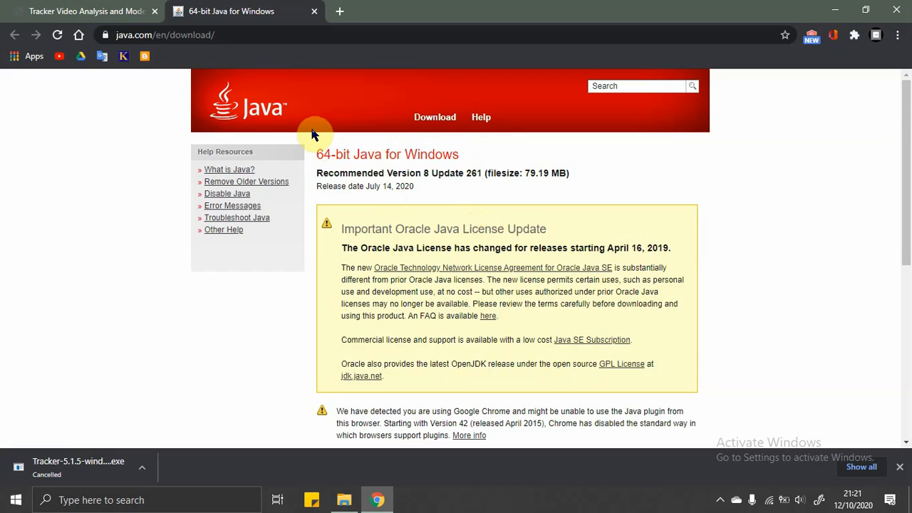
drag(322, 173, 567, 173)
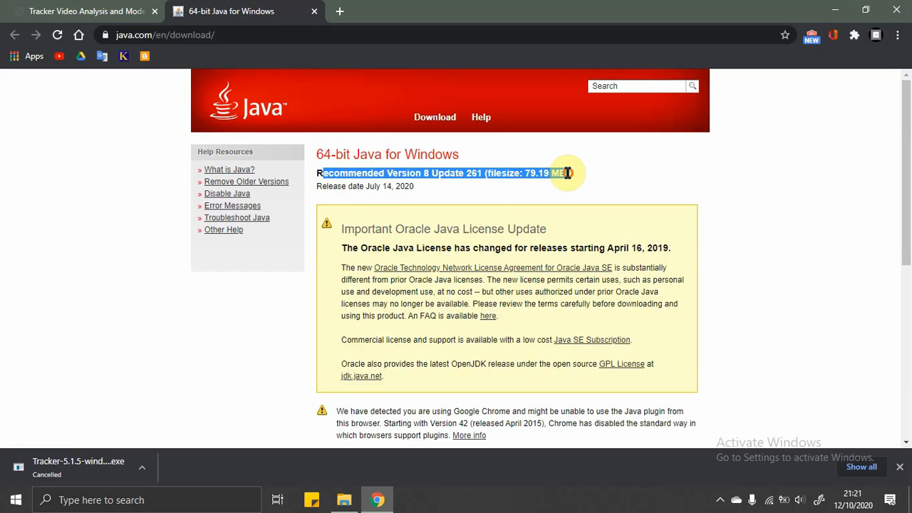
click(539, 189)
drag(318, 176, 561, 175)
Agree to the Java license terms, start the free 64-bit Java download and cancel it
scroll(494, 223, down, 1)
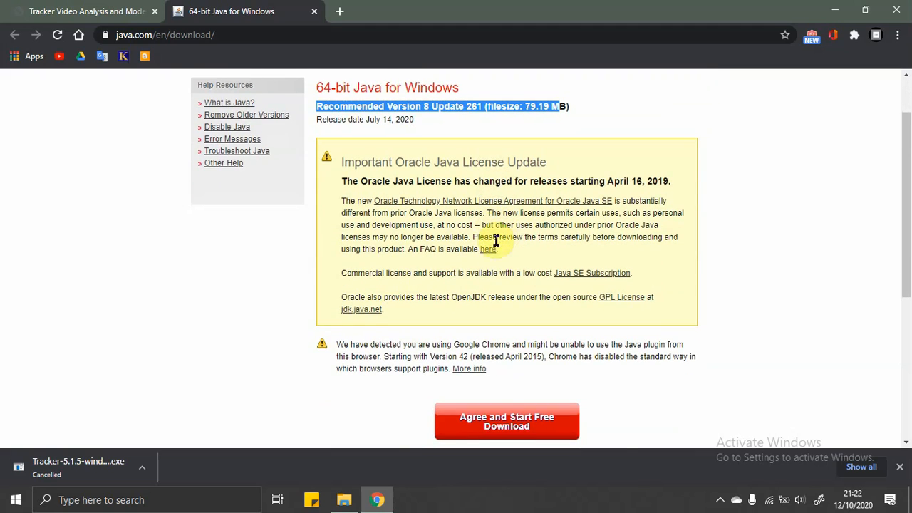
scroll(496, 249, up, 1)
scroll(498, 261, down, 3)
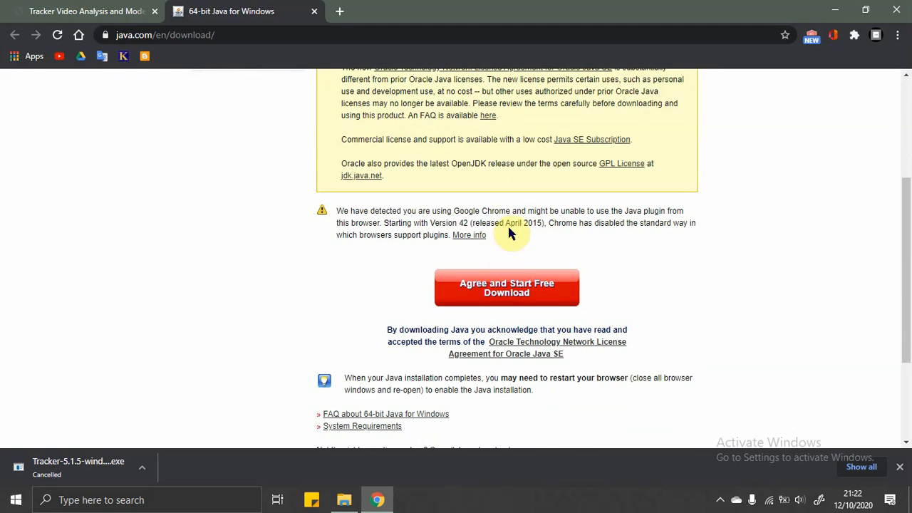
click(510, 288)
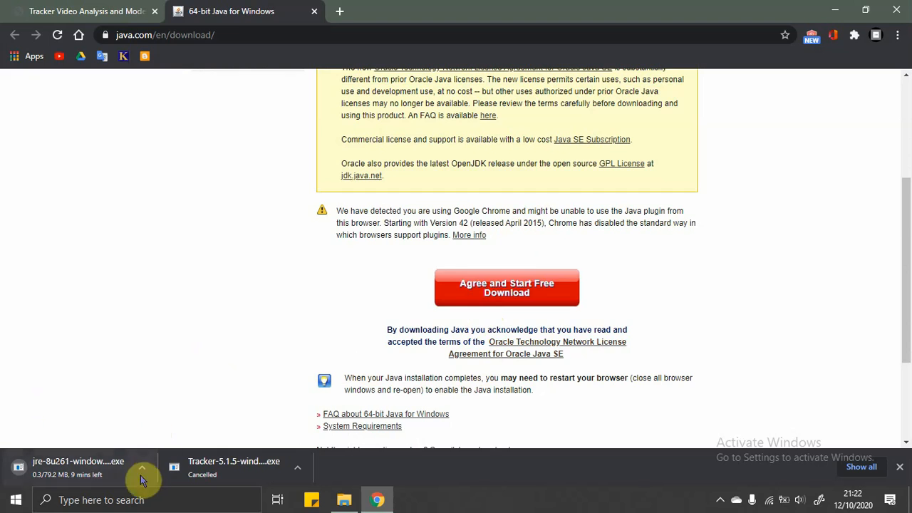
click(142, 468)
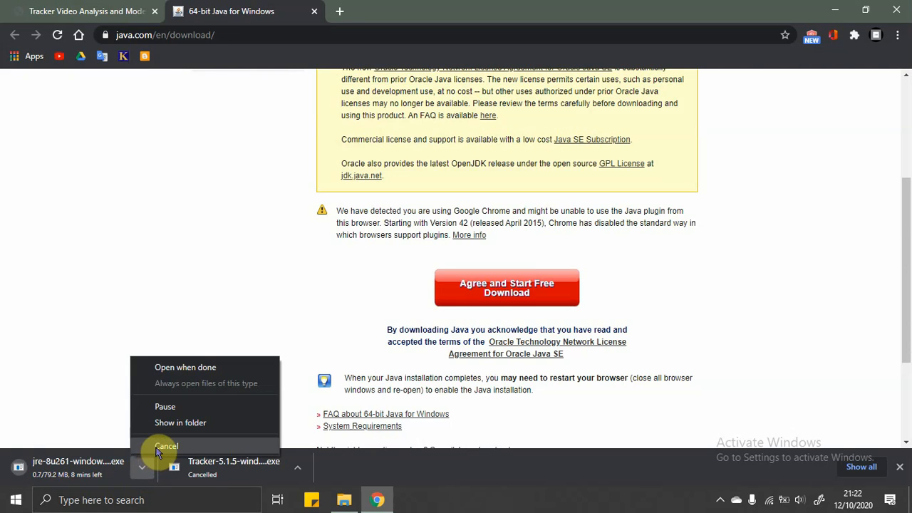
click(158, 449)
Return to the Tracker website and examine its Tracker Video Tutorials section
click(60, 8)
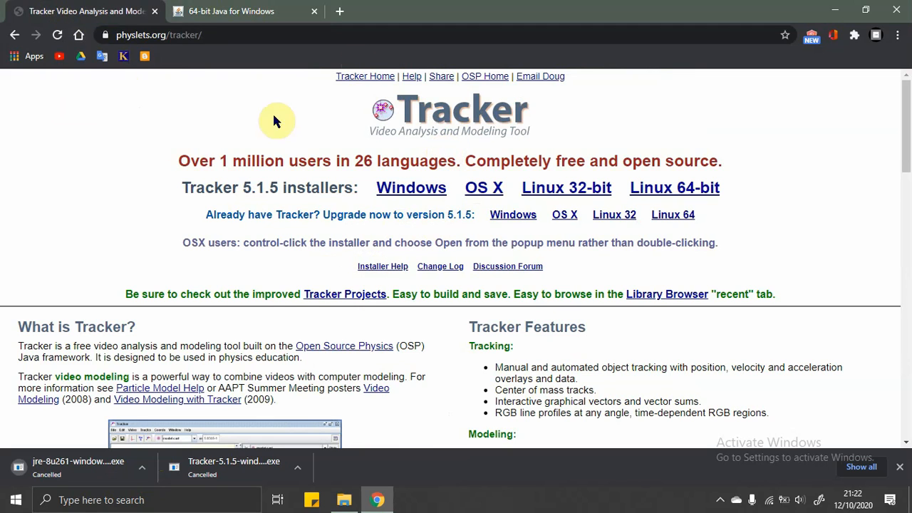
scroll(484, 249, down, 2)
scroll(479, 261, down, 4)
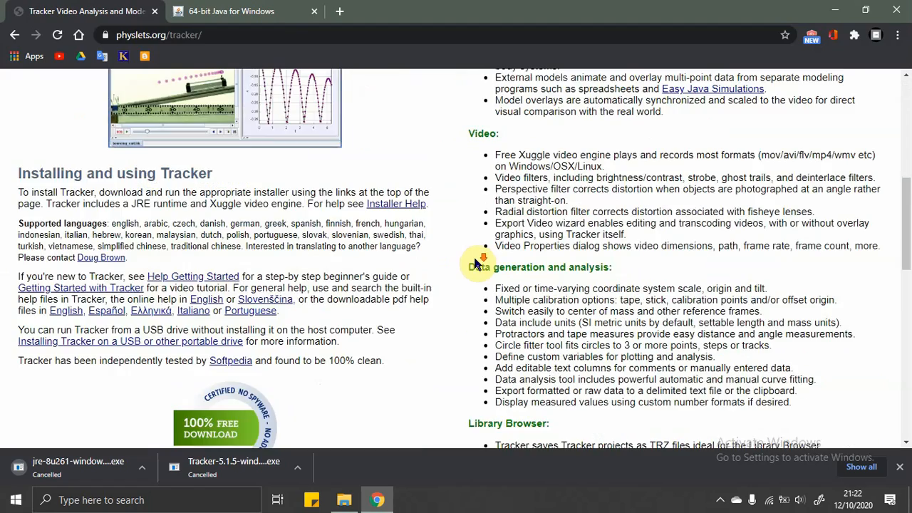
scroll(467, 276, down, 8)
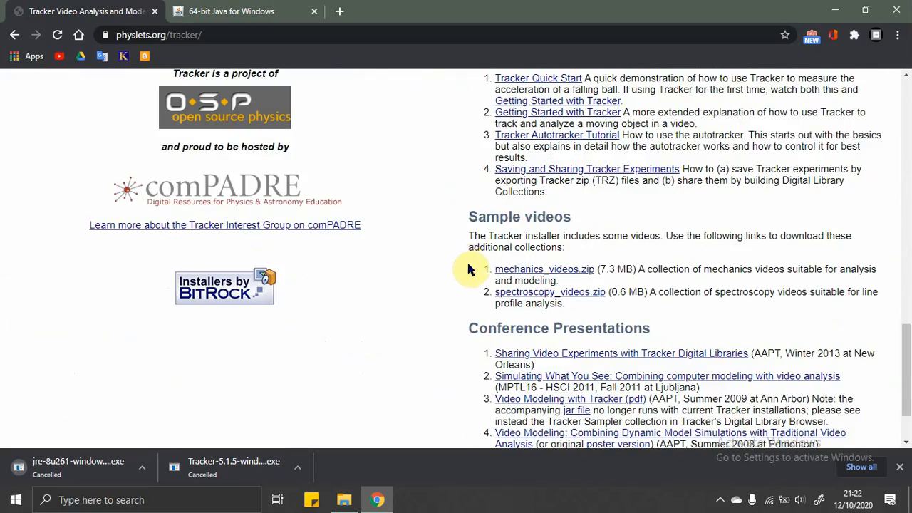
scroll(467, 249, up, 2)
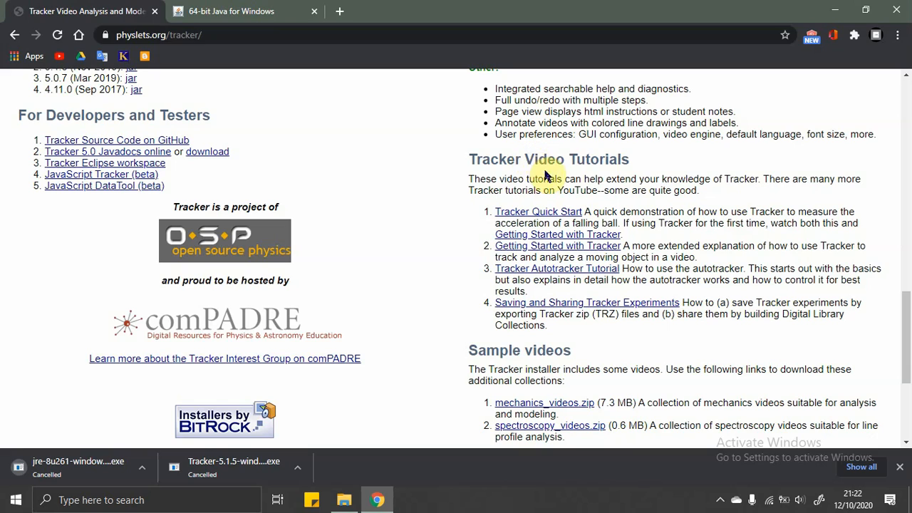
click(473, 160)
drag(509, 165, 662, 152)
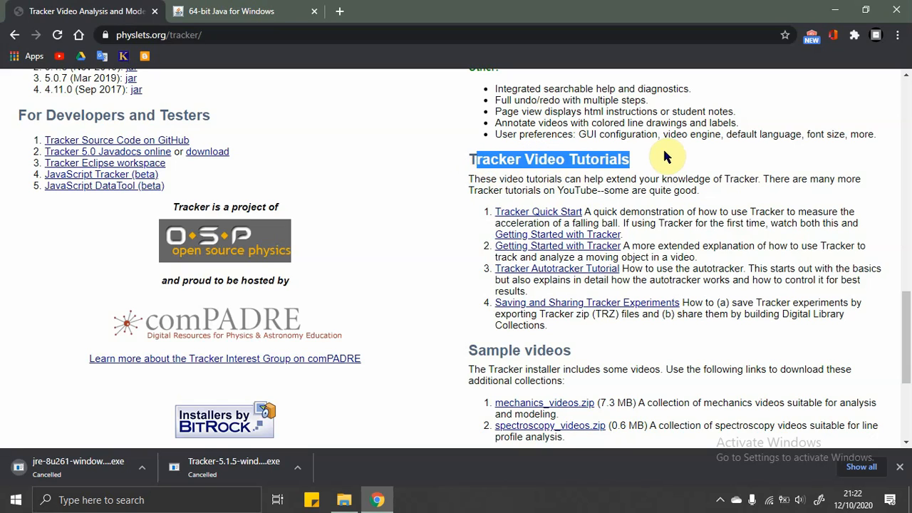
click(654, 162)
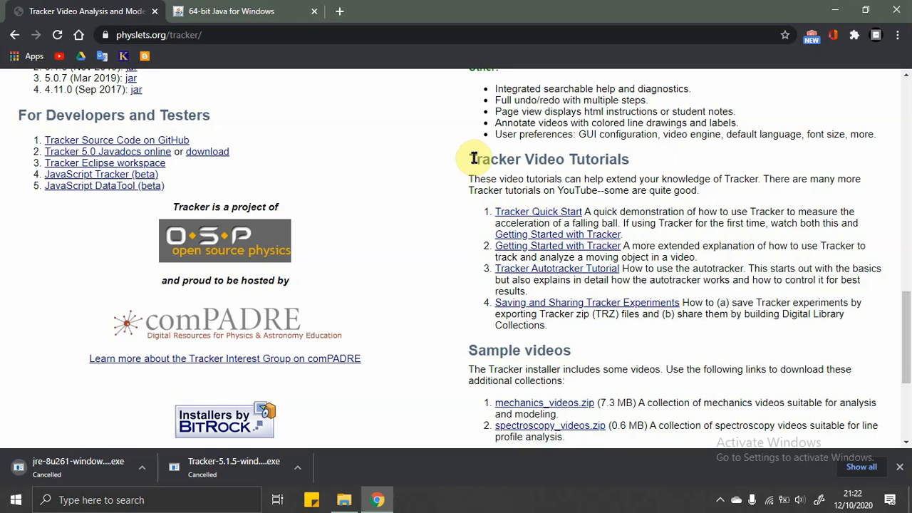
drag(474, 156, 627, 157)
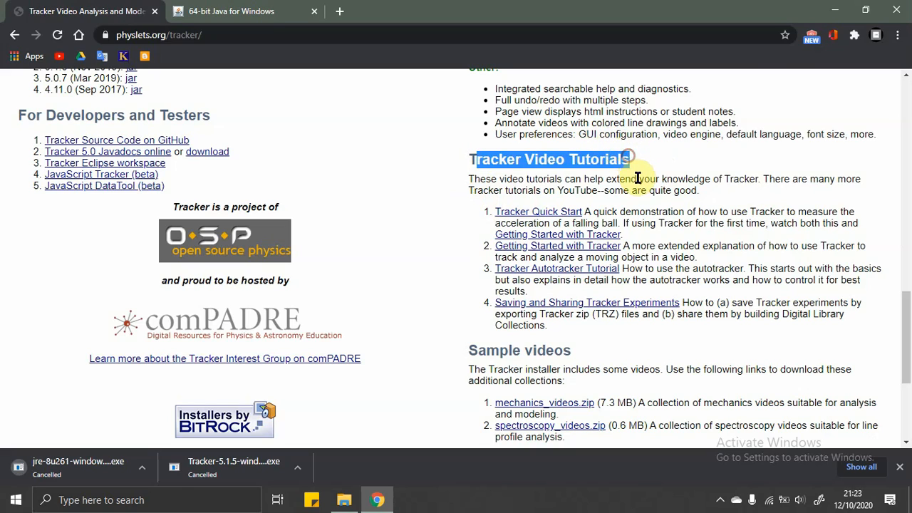
click(636, 178)
Examine the Sample videos section near the end of the Tracker page and return to the page's beginning
scroll(597, 259, down, 3)
scroll(598, 258, up, 1)
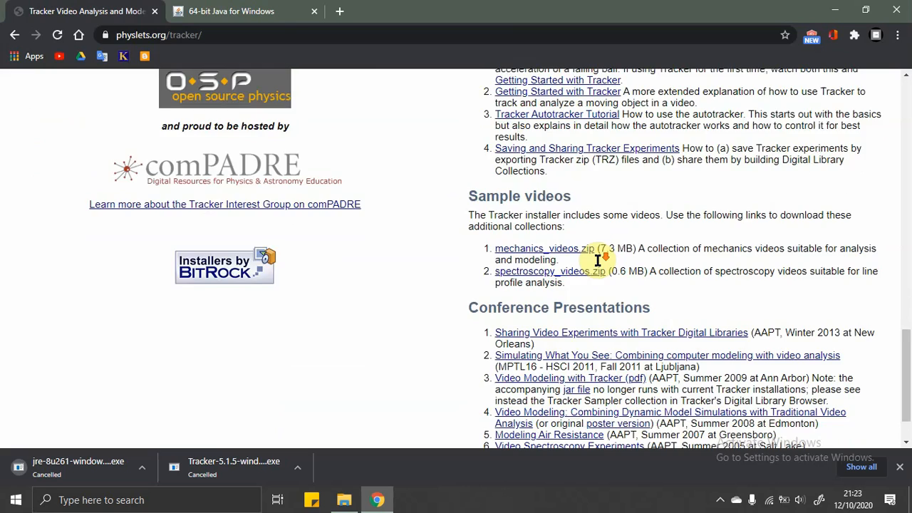
scroll(601, 262, down, 2)
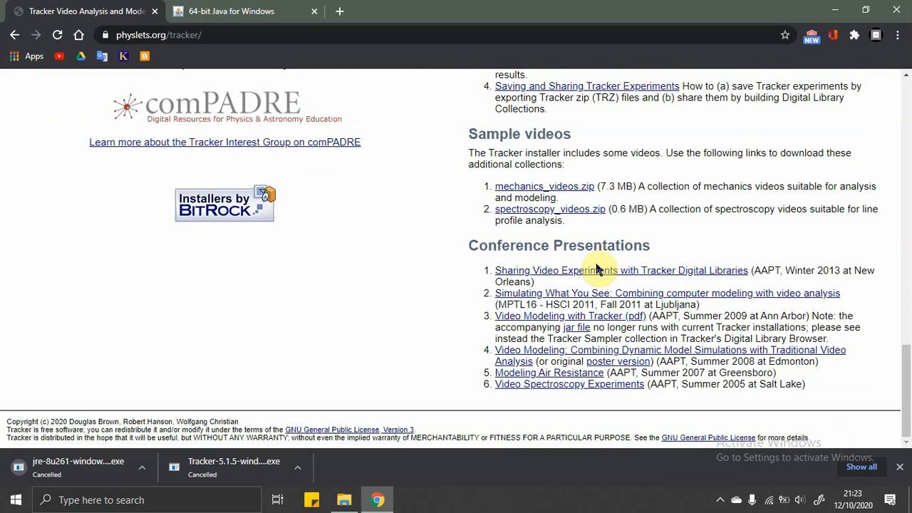
drag(577, 142, 468, 151)
click(468, 166)
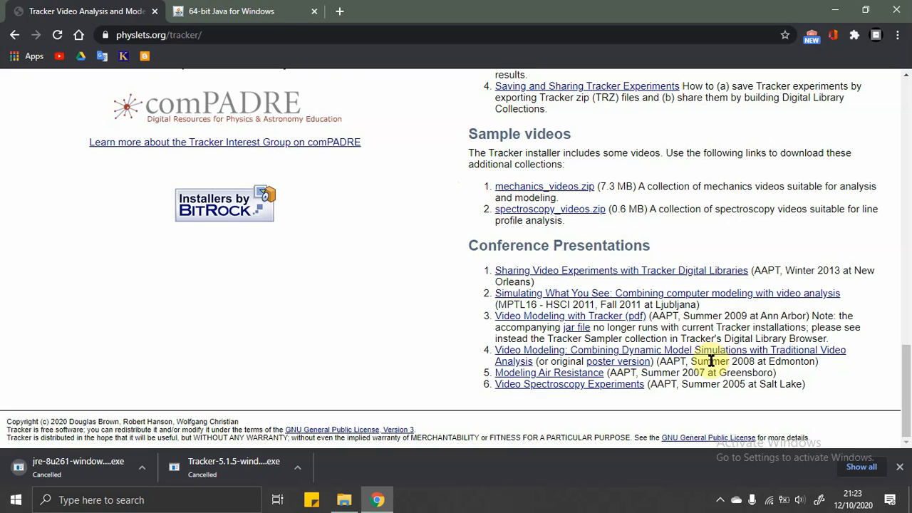
drag(906, 370, 883, 403)
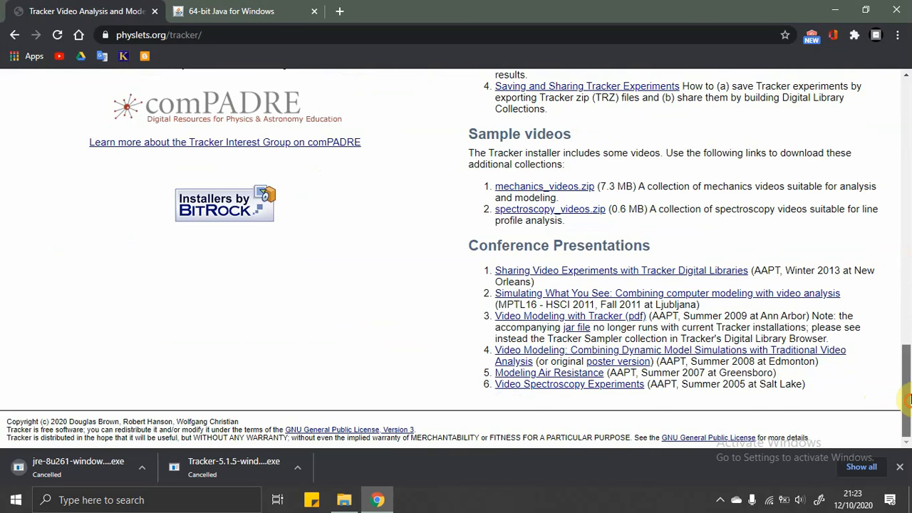
drag(904, 376, 908, 135)
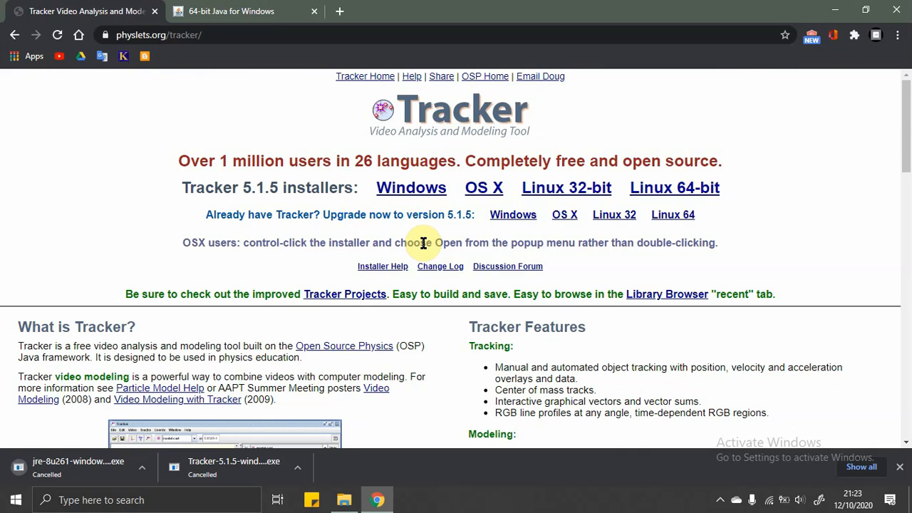
mouse_move(905, 112)
mouse_down()
mouse_move(908, 205)
mouse_move(906, 106)
mouse_up()
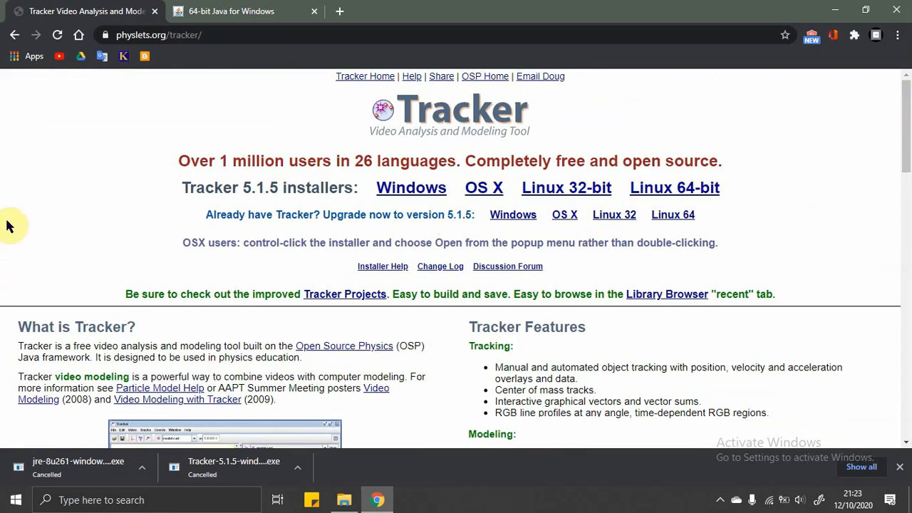
Minimize the browser, open the Install Tracker folder on the desktop and select Tracker-5.1.5-windows-installer.exe
mouse_move(346, 504)
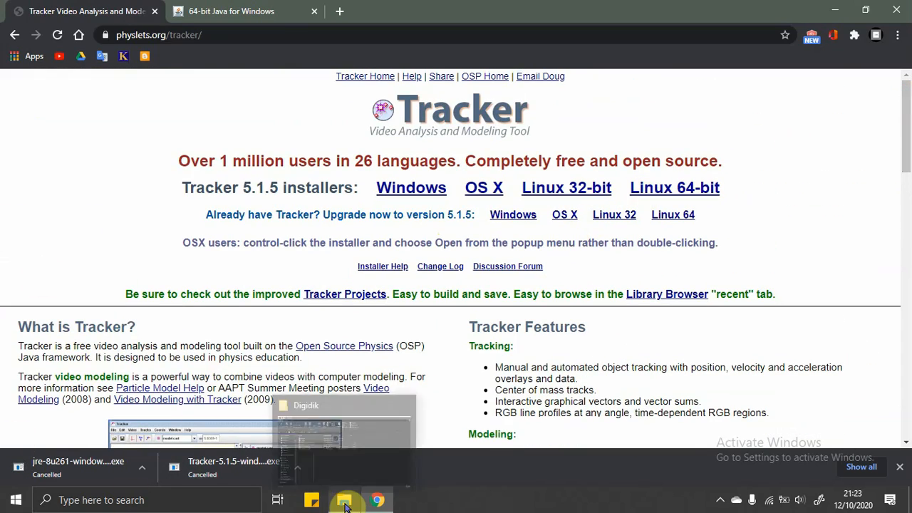
click(835, 9)
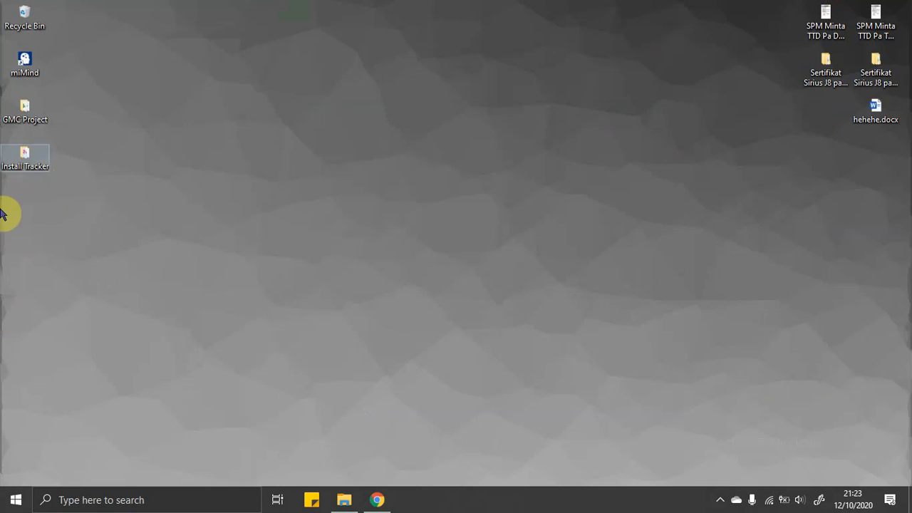
double_click(22, 161)
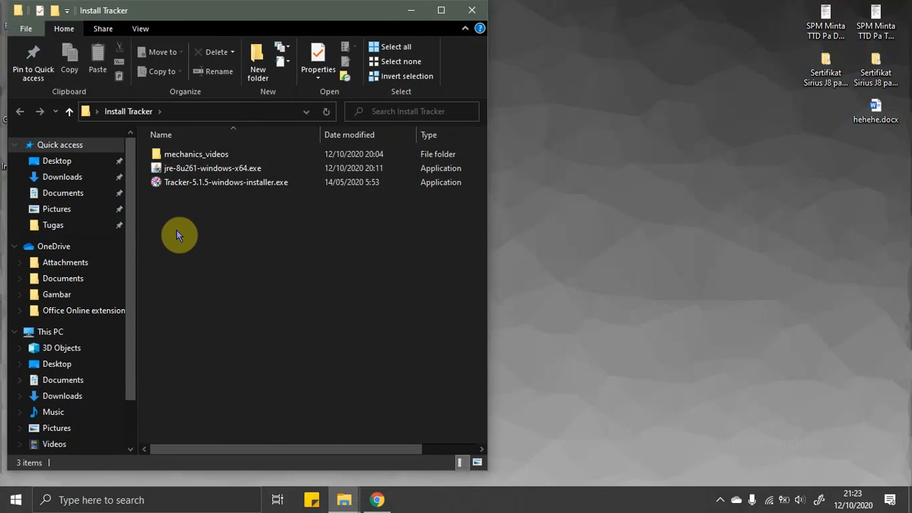
click(223, 171)
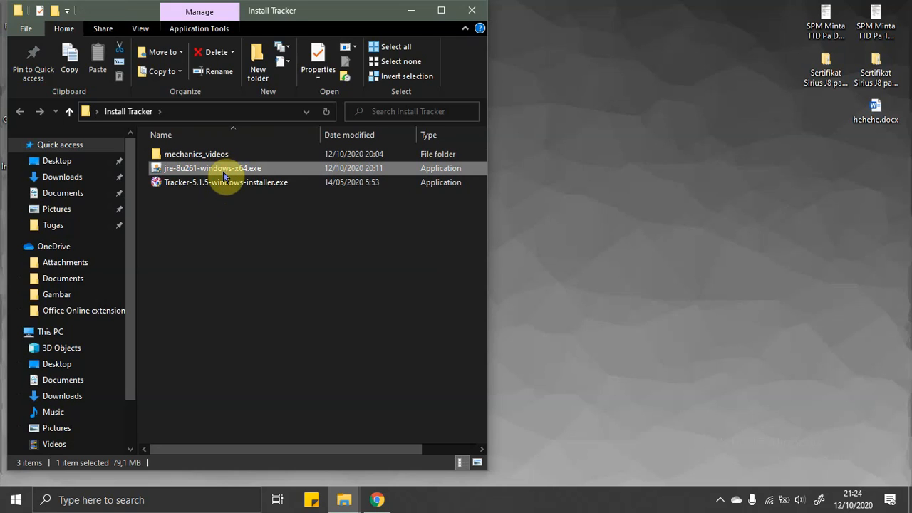
click(217, 187)
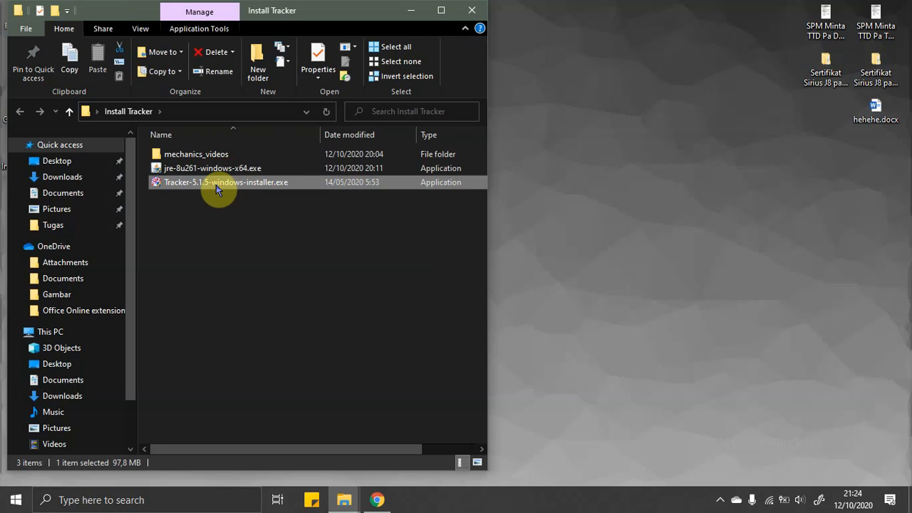
Examine the mechanics_videos folder, the jre-8u261-windows-x64.exe installer and the Tracker-5.1.5-windows-installer.exe file in the Install Tracker folder
click(219, 156)
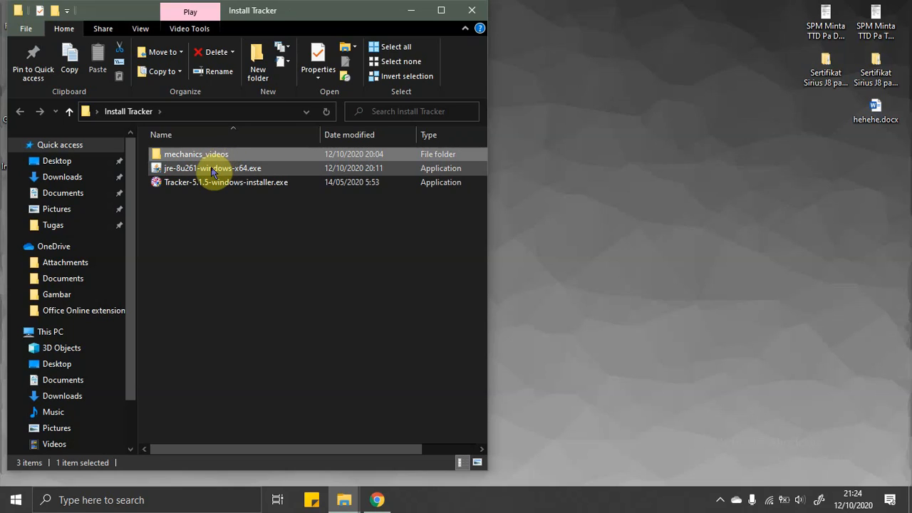
mouse_move(212, 171)
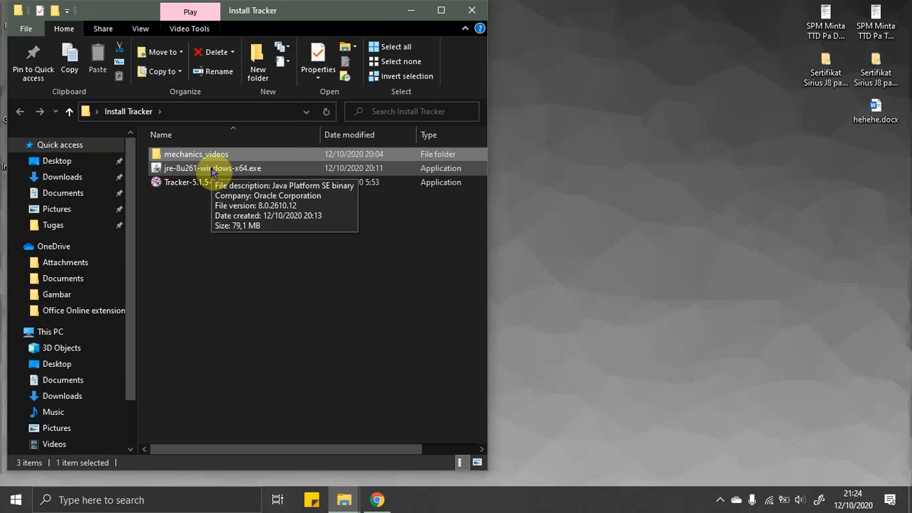
click(212, 170)
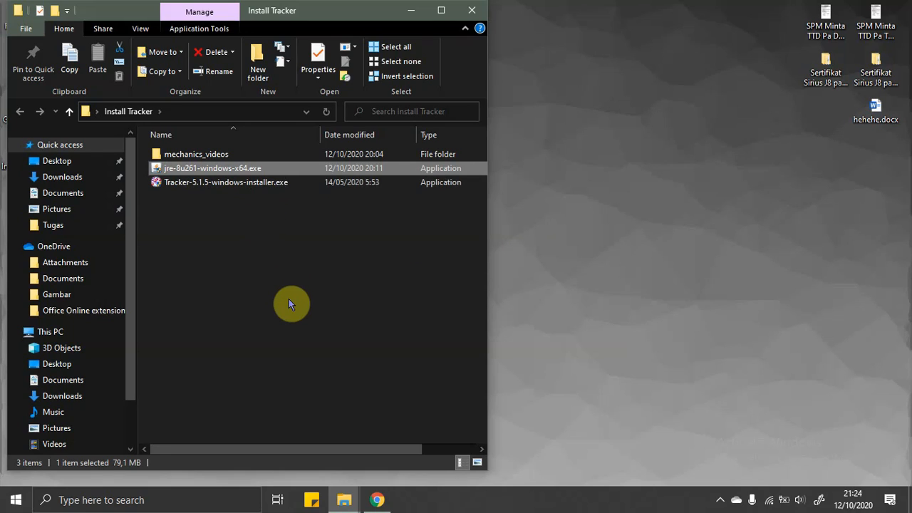
click(225, 183)
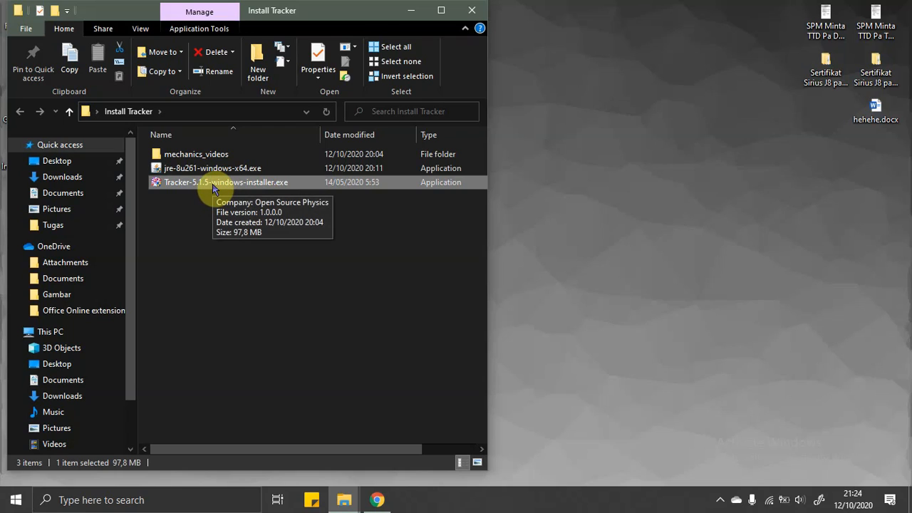
click(212, 169)
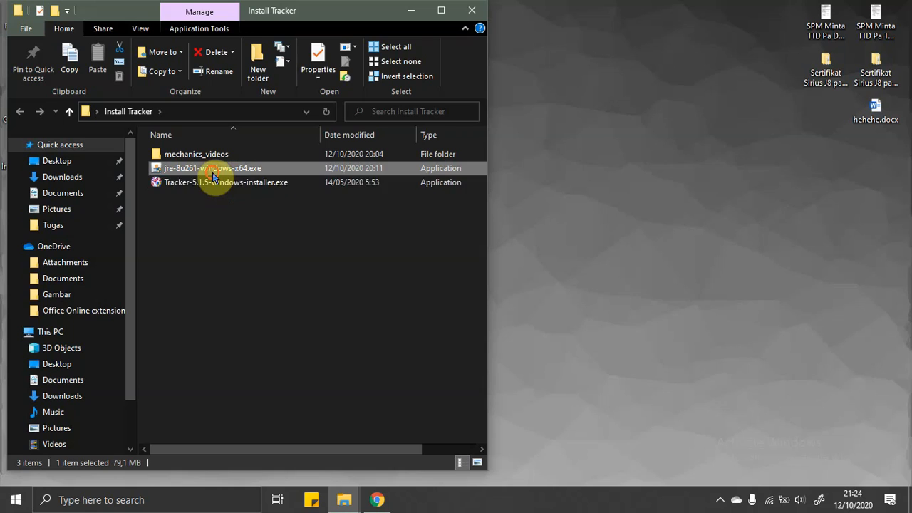
click(220, 183)
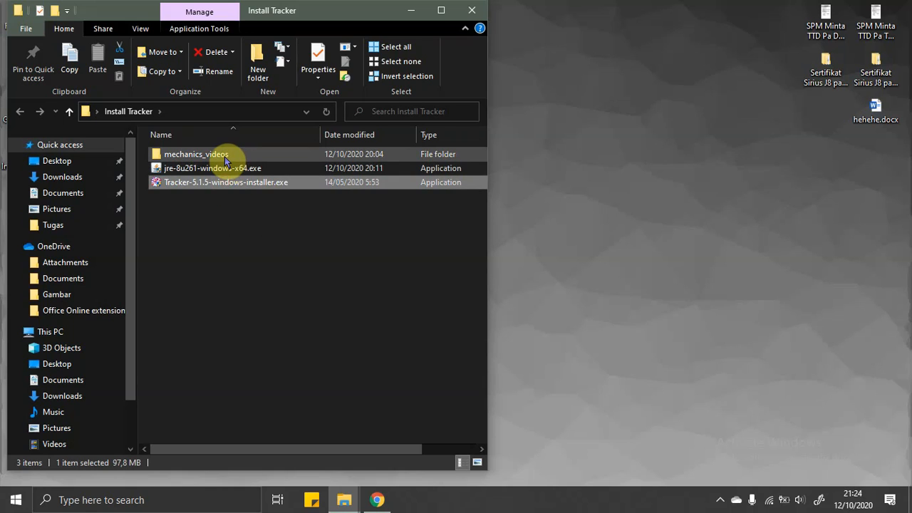
Look through the sample videos in the mechanics_videos folder, return to the Install Tracker folder and minimize its window
double_click(225, 156)
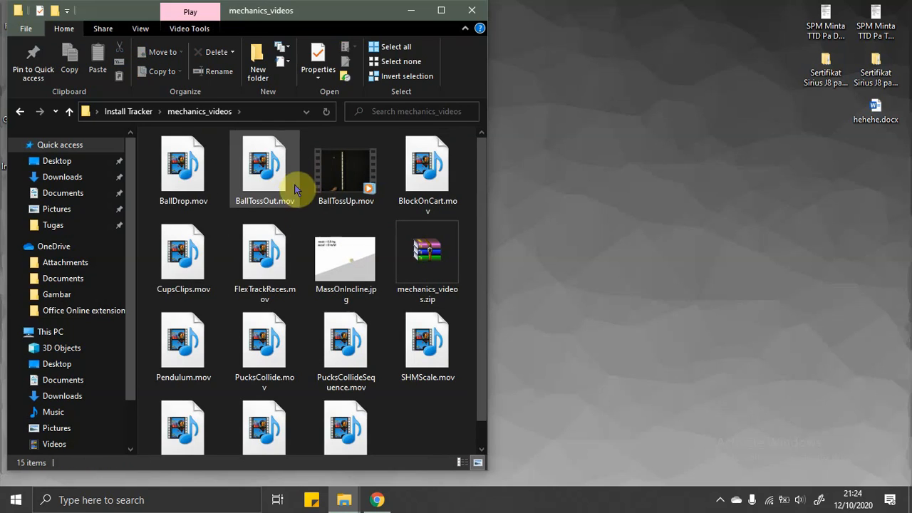
scroll(264, 342, down, 1)
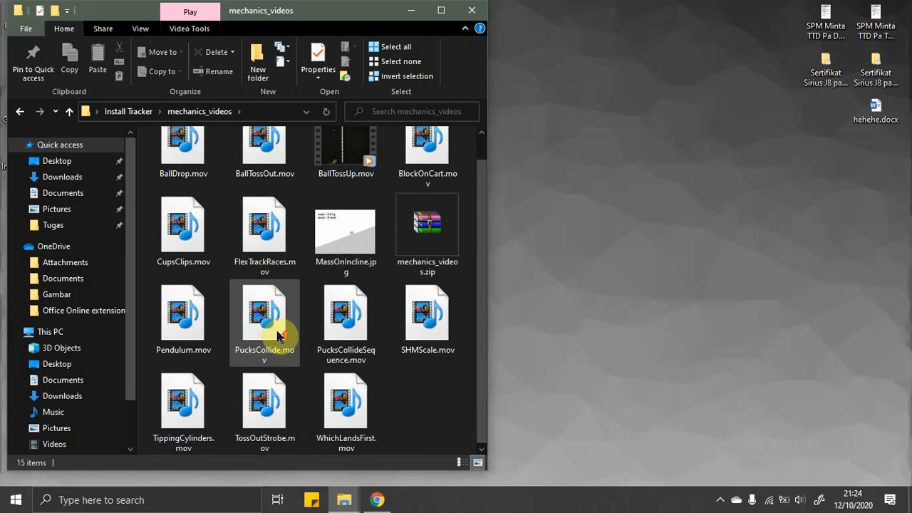
scroll(279, 334, up, 1)
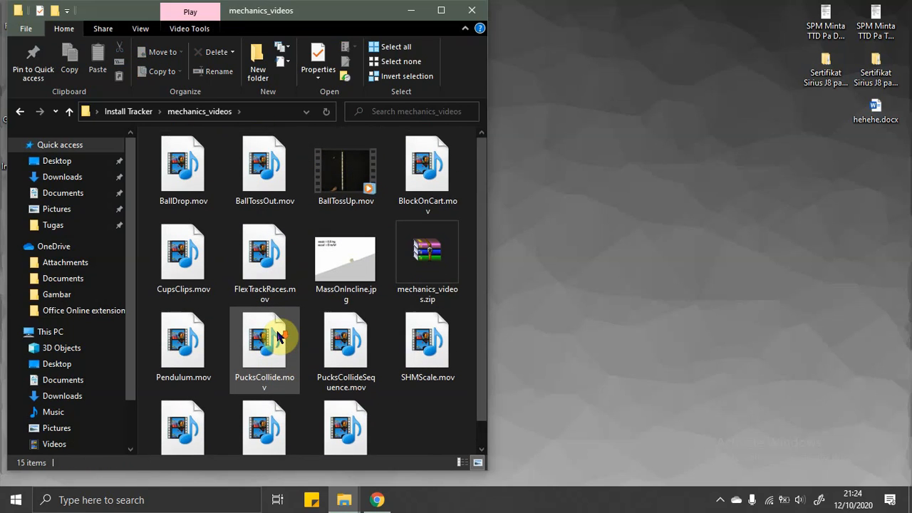
click(21, 112)
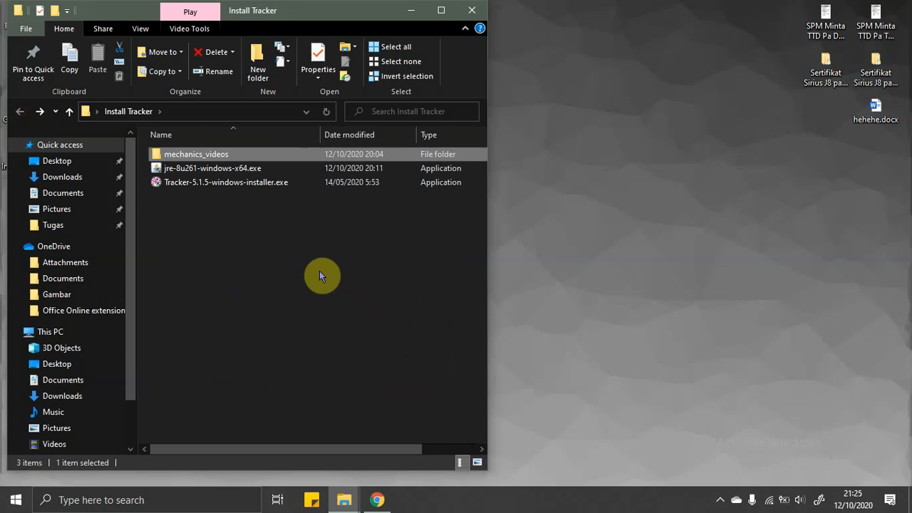
click(408, 11)
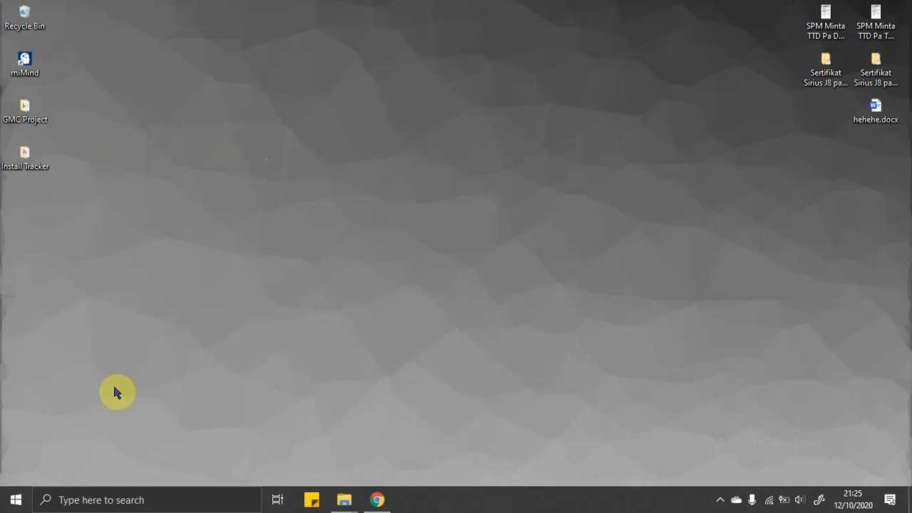
Search Windows for "trac" and launch the Tracker app
click(7, 505)
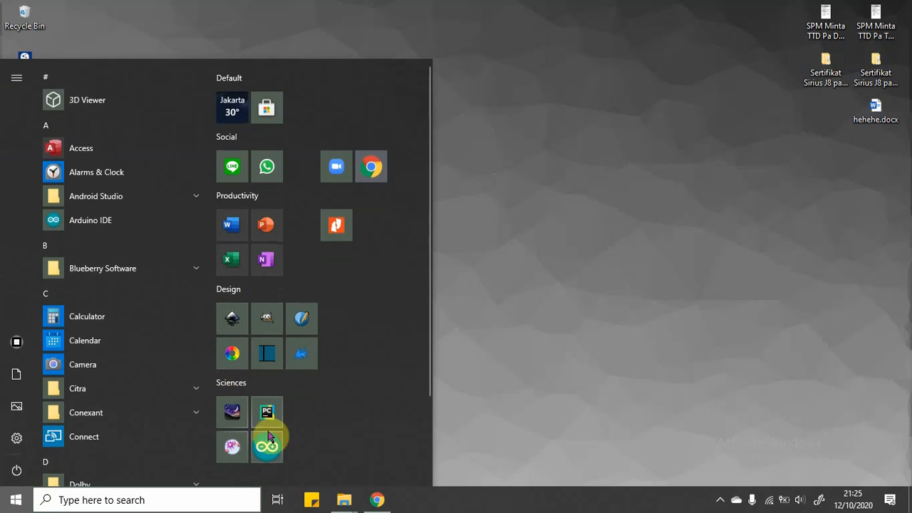
click(114, 502)
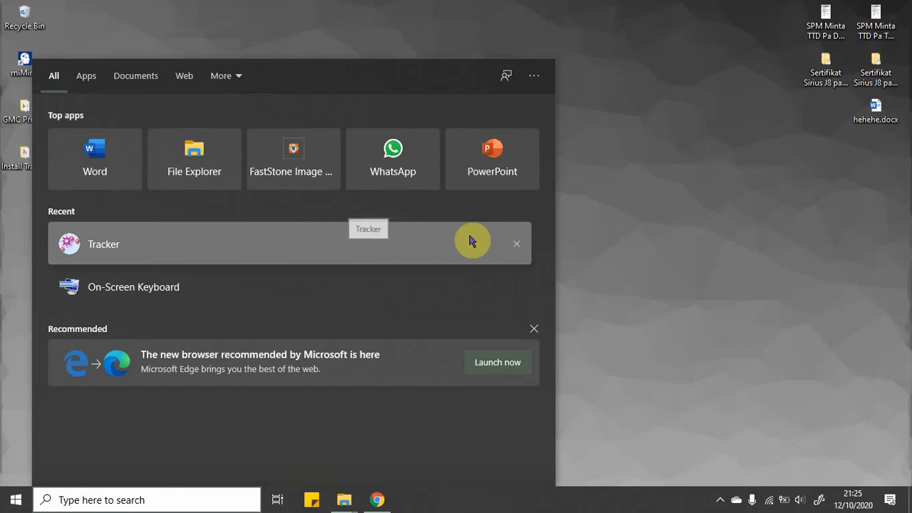
click(12, 498)
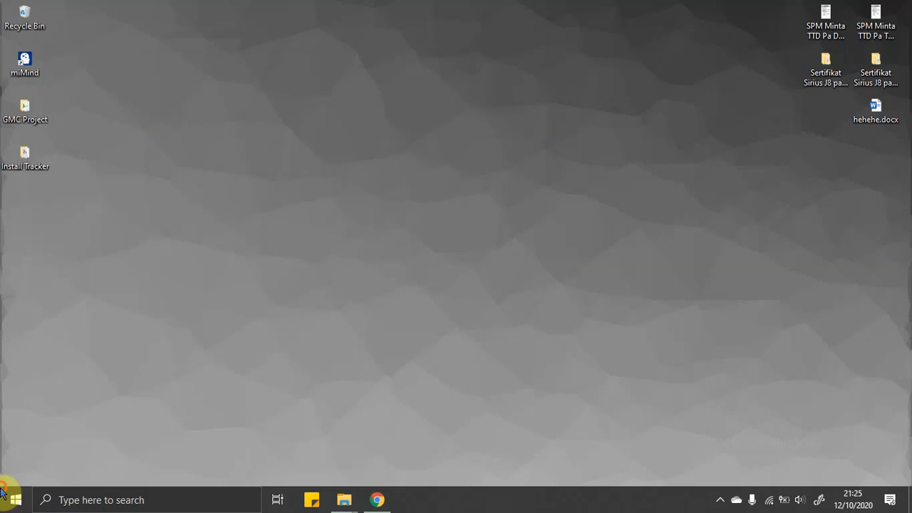
click(14, 499)
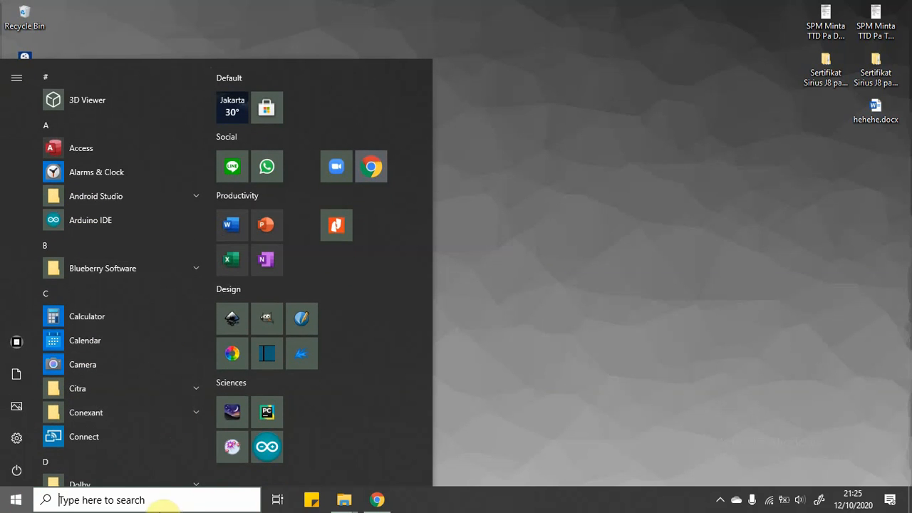
click(156, 500)
text(trac)
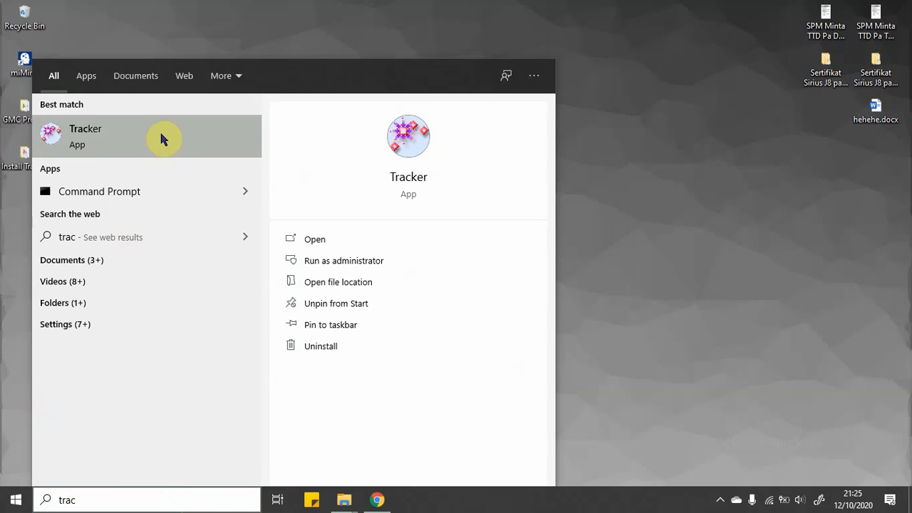
click(160, 139)
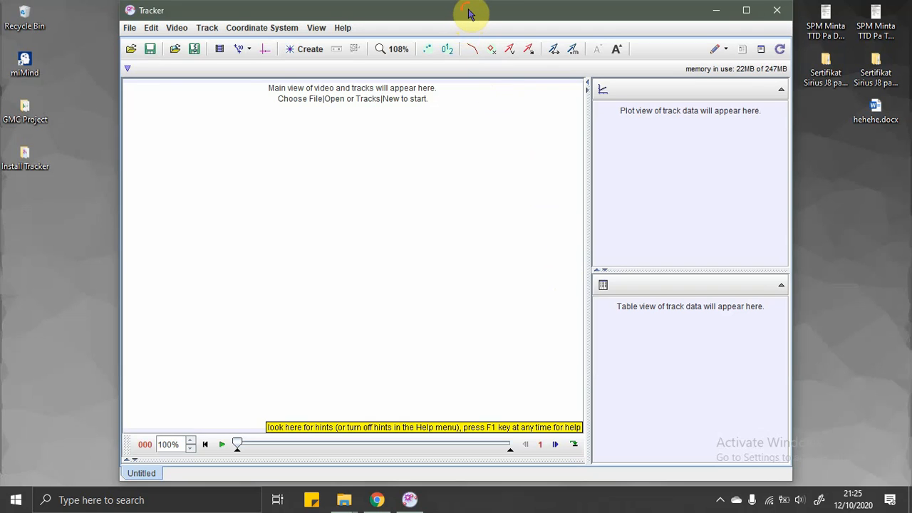
drag(468, 12, 474, 13)
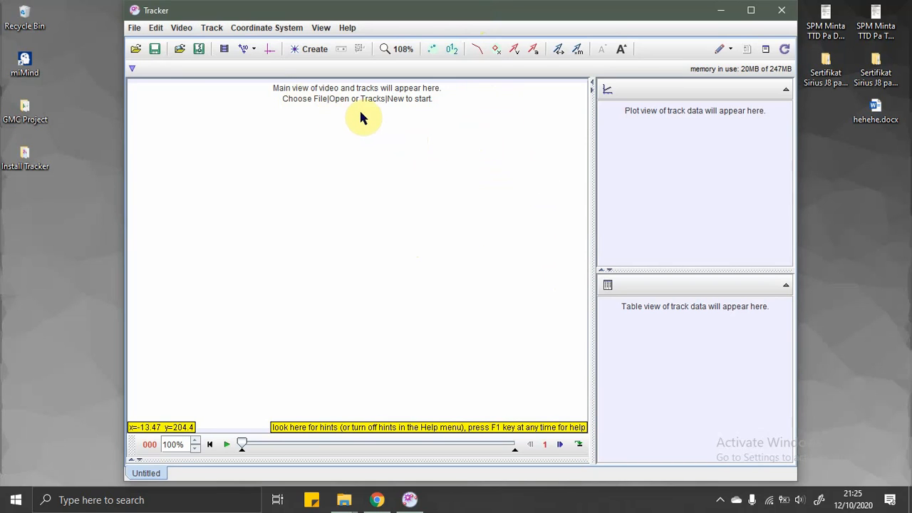
Switch to the Tracker website in Chrome, examine the supported languages in Installing and using Tracker, and minimize the browser
click(377, 499)
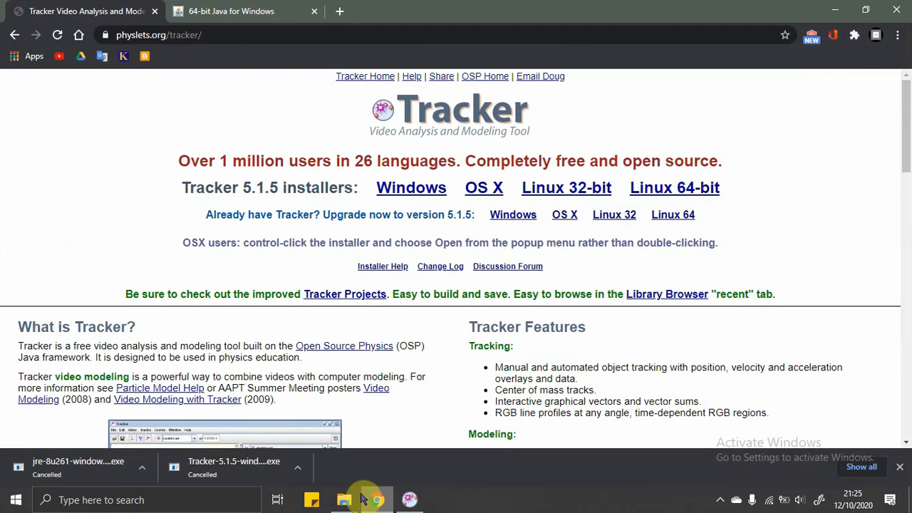
scroll(157, 235, down, 5)
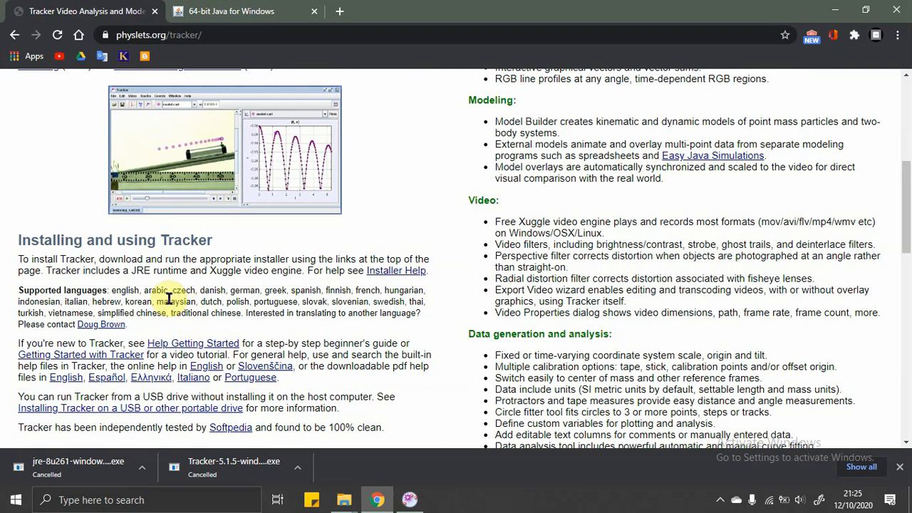
triple_click(157, 302)
drag(157, 302, 192, 300)
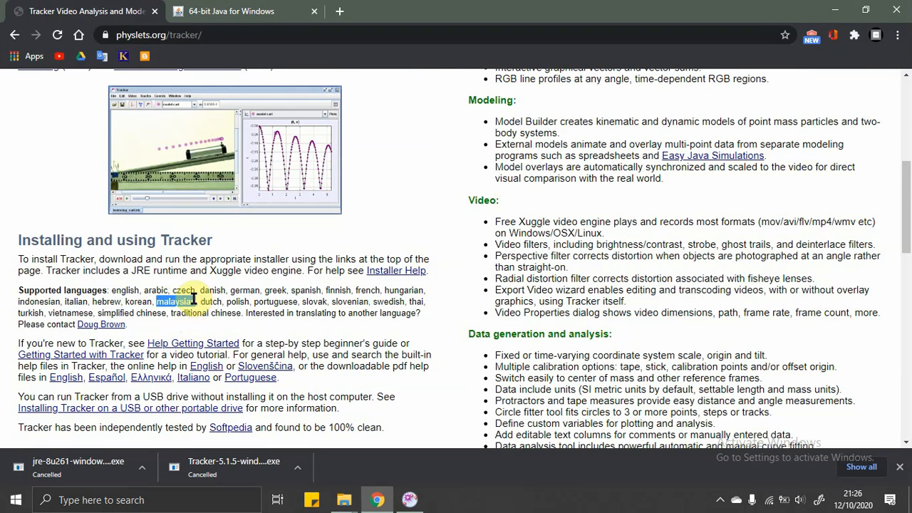
click(216, 321)
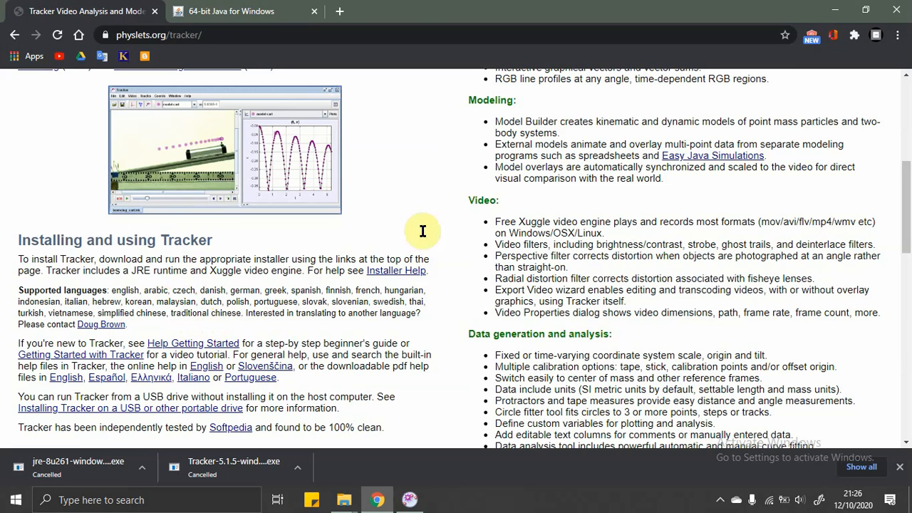
click(835, 10)
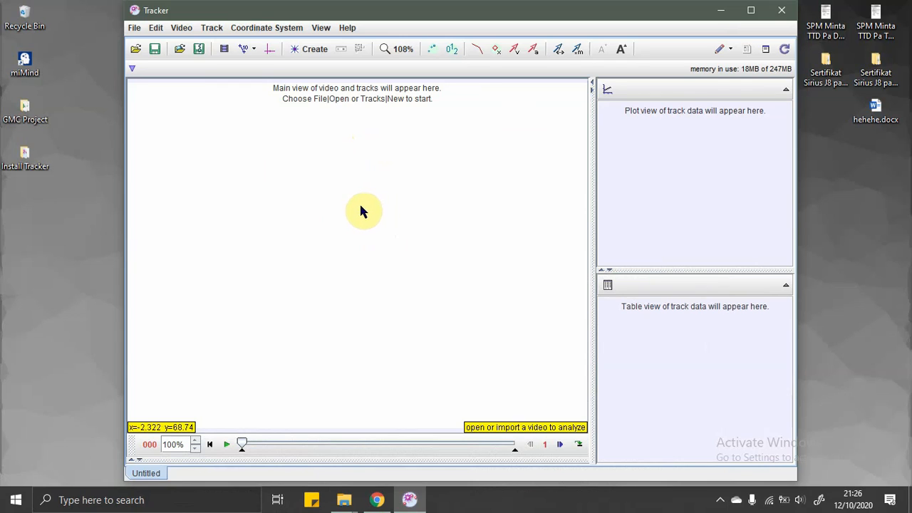
Close the Digidik folder window and import the video Pendulum.mov from the mechanics_videos folder into Tracker
click(345, 499)
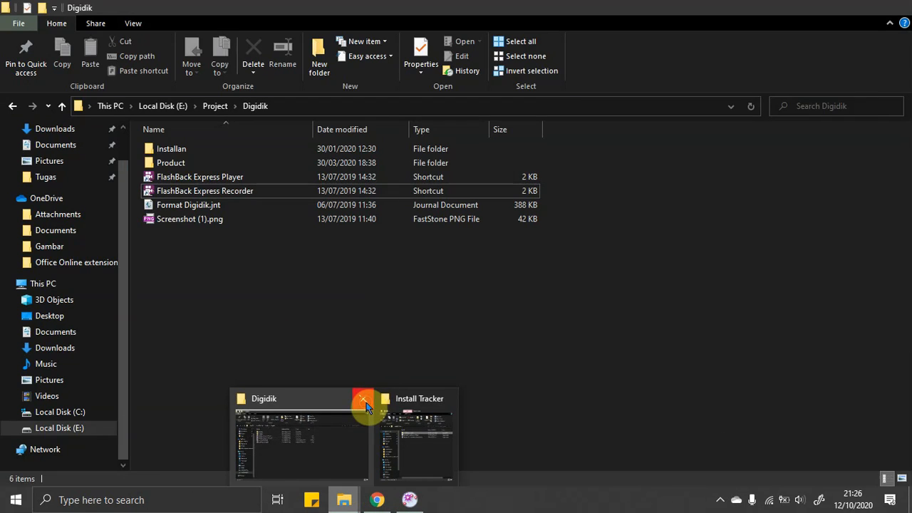
click(363, 399)
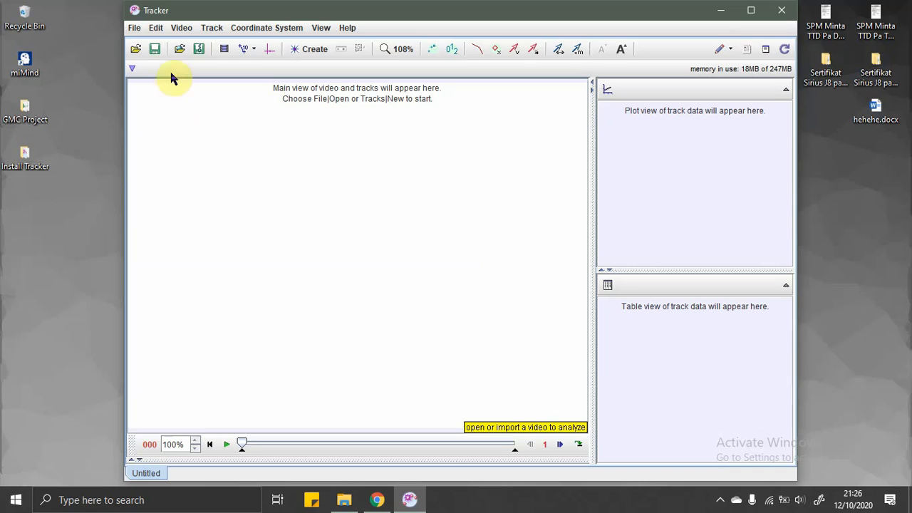
click(133, 31)
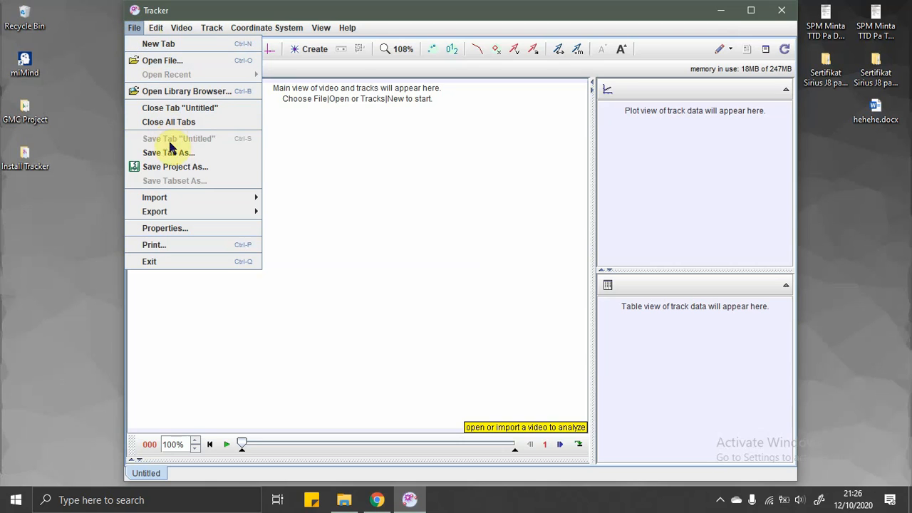
mouse_move(182, 196)
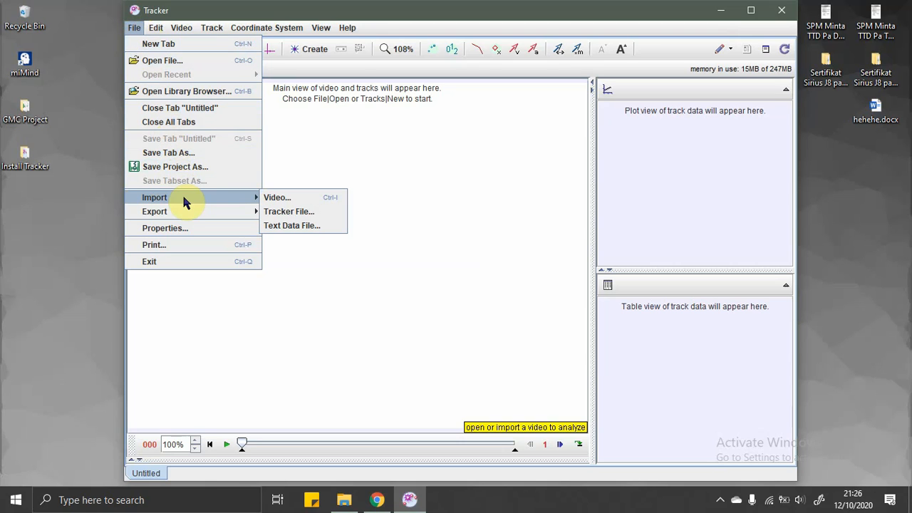
click(272, 196)
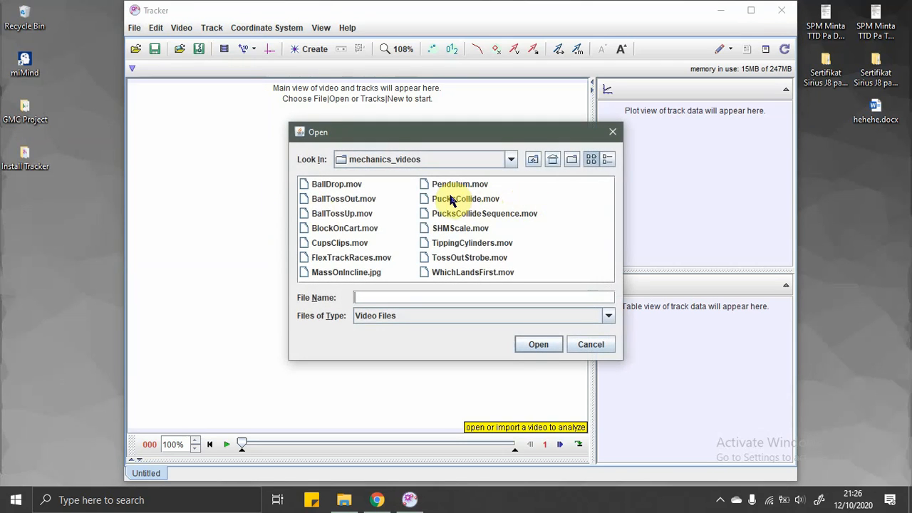
click(438, 184)
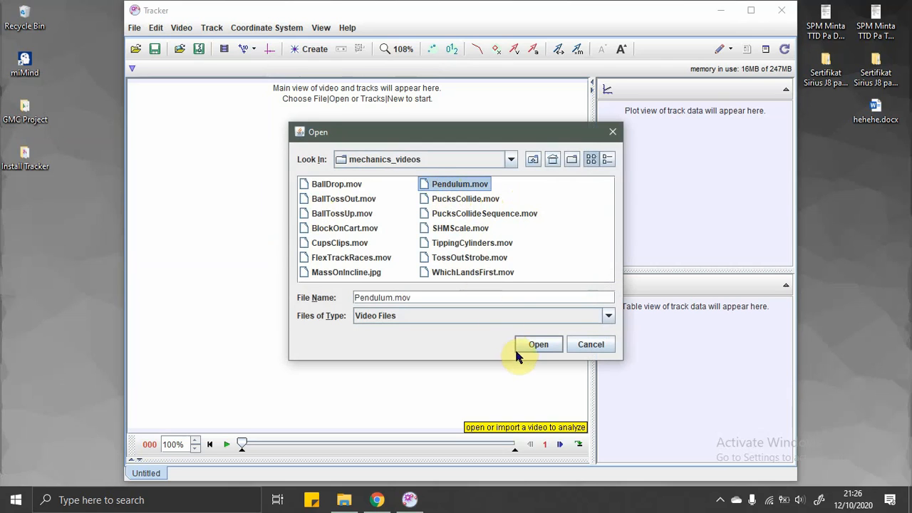
click(535, 347)
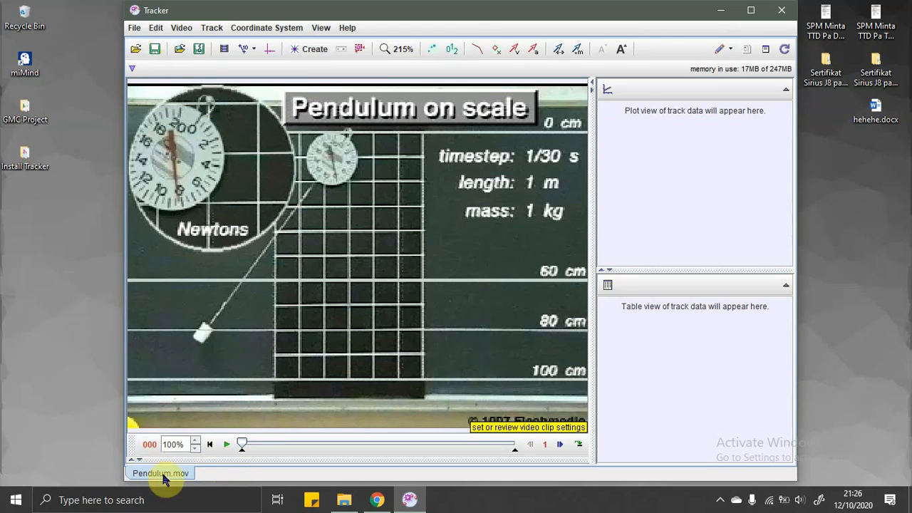
Switch to the Install Tracker folder in File Explorer and look through the sample videos in mechanics_videos
click(344, 499)
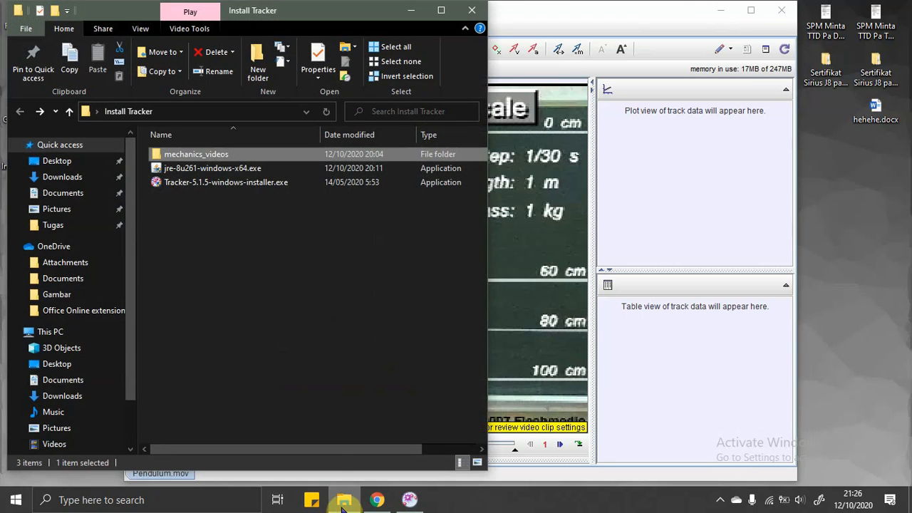
double_click(248, 156)
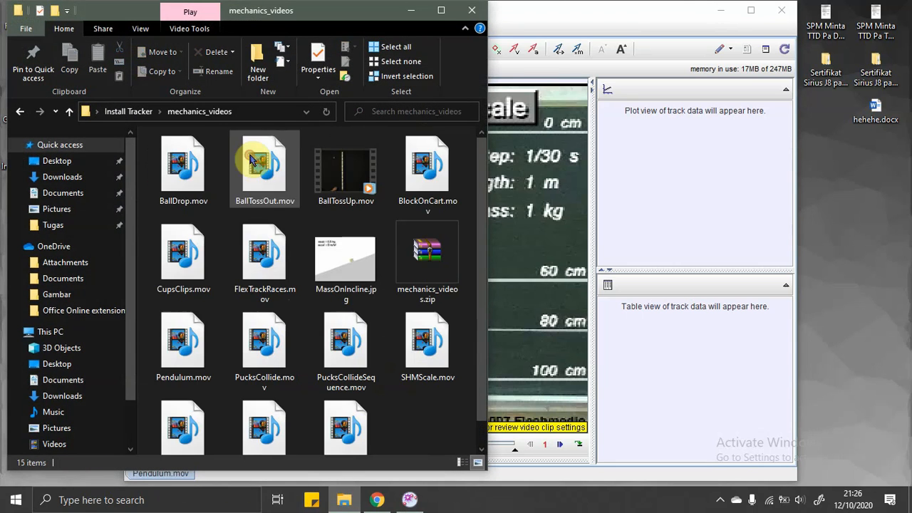
drag(263, 13, 887, 1)
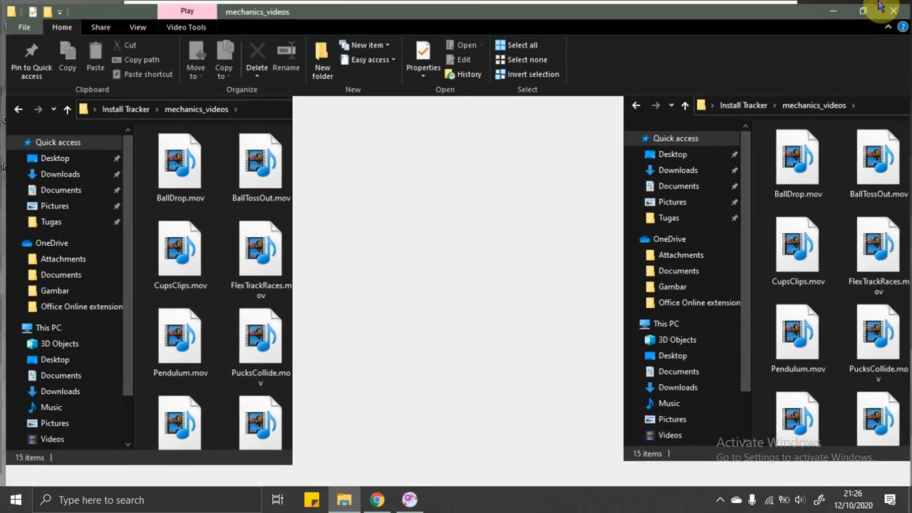
click(864, 8)
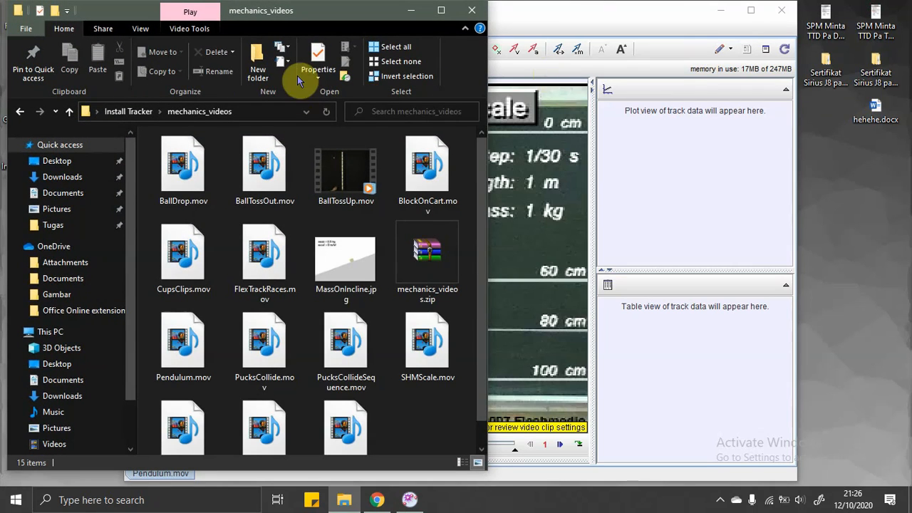
scroll(380, 306, down, 1)
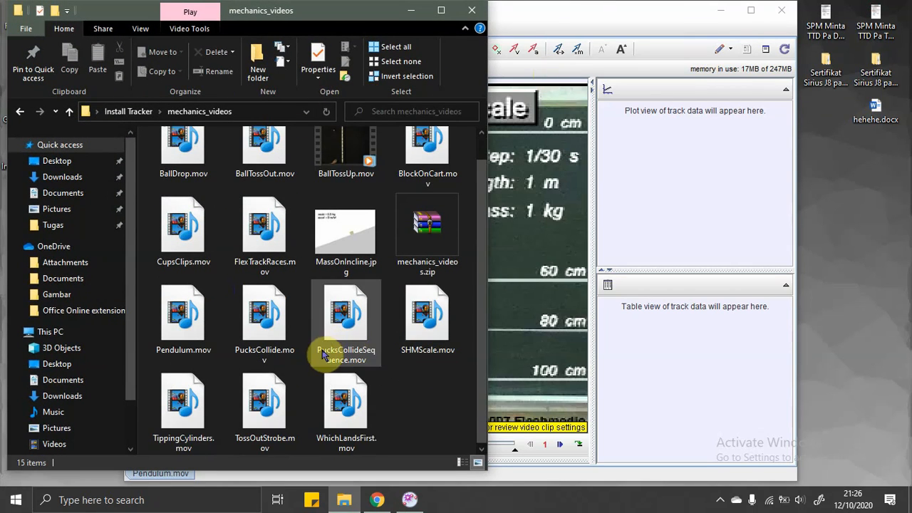
Load Pendulum.mov into Tracker straight from the mechanics_videos folder window and minimize that window
click(179, 332)
drag(178, 332, 529, 309)
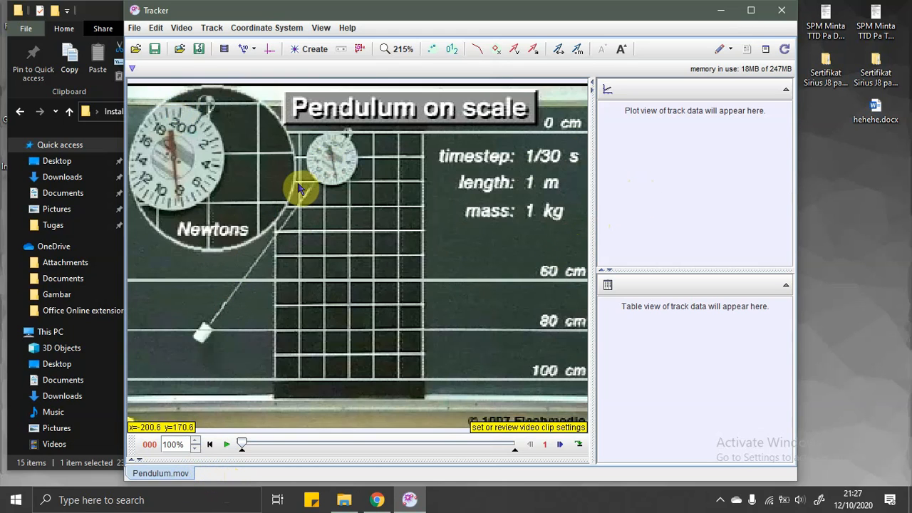
click(107, 10)
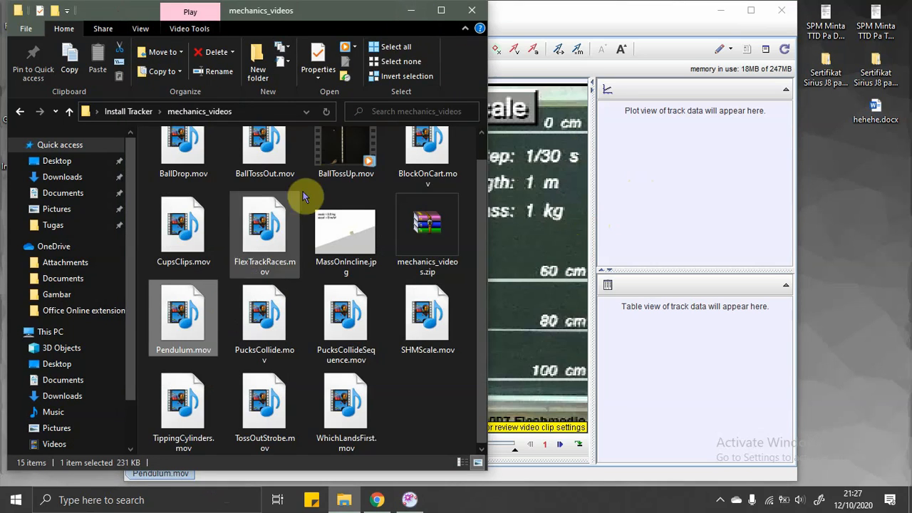
click(411, 10)
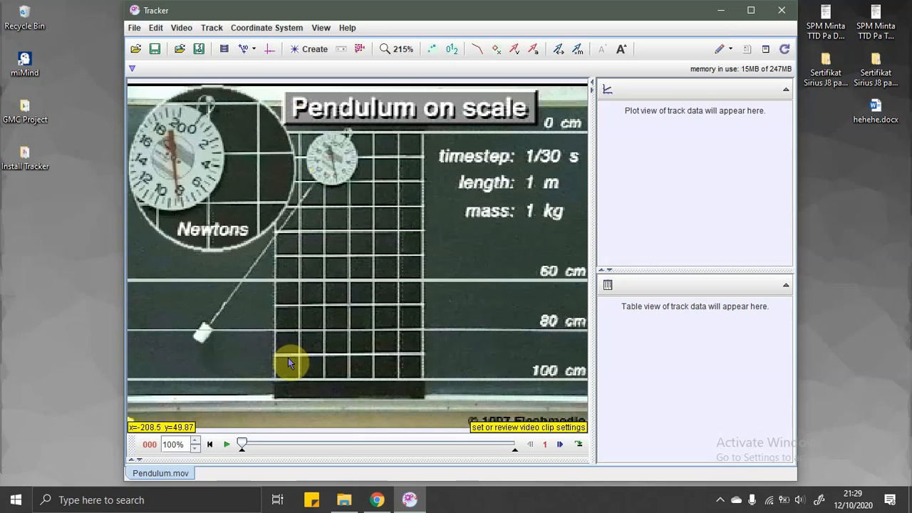
Play the pendulum video through to its end and move the clip's start frame to 15
mouse_move(243, 446)
mouse_down()
mouse_move(501, 446)
mouse_move(230, 453)
mouse_up()
click(226, 444)
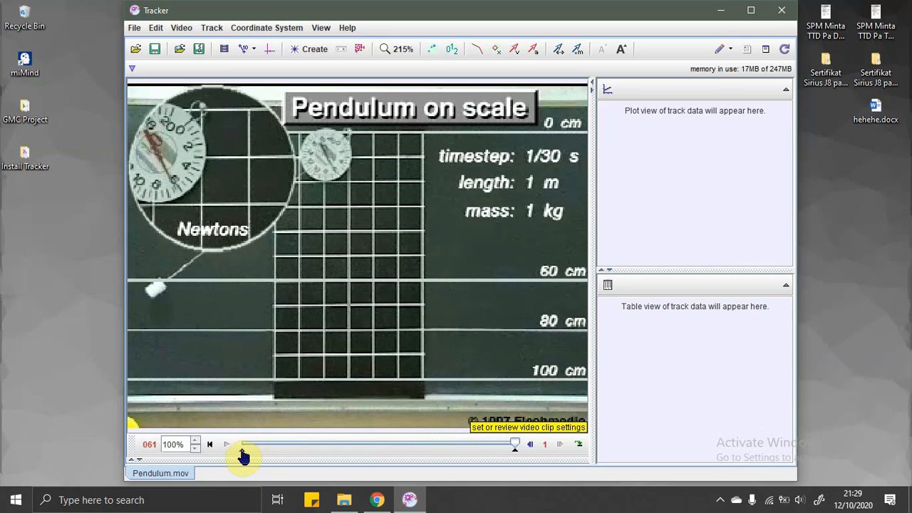
mouse_move(241, 451)
mouse_down()
mouse_move(379, 454)
mouse_move(228, 462)
mouse_move(310, 454)
mouse_up()
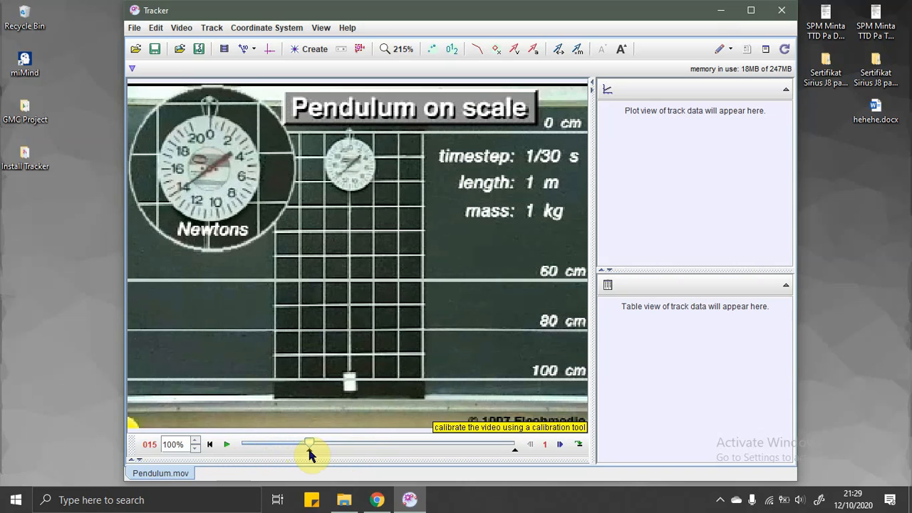
mouse_move(310, 454)
mouse_down()
mouse_move(240, 463)
mouse_move(329, 449)
mouse_move(309, 443)
mouse_up()
Go to frame 15 of the video and return the clip's start frame to 0
click(150, 447)
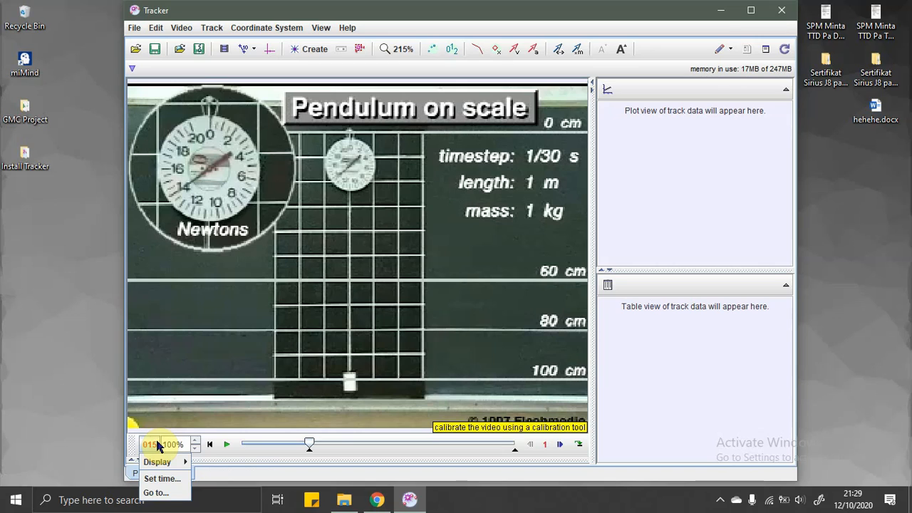
click(156, 492)
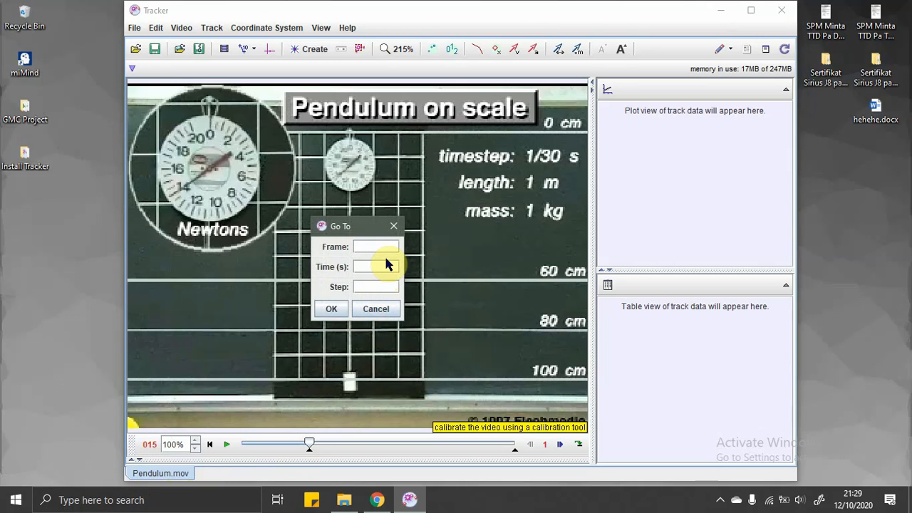
text(15)
click(331, 308)
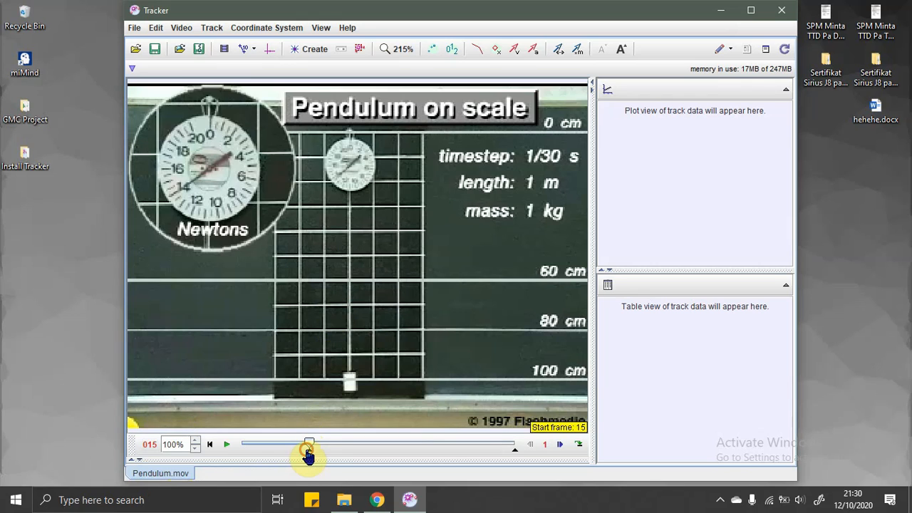
click(209, 445)
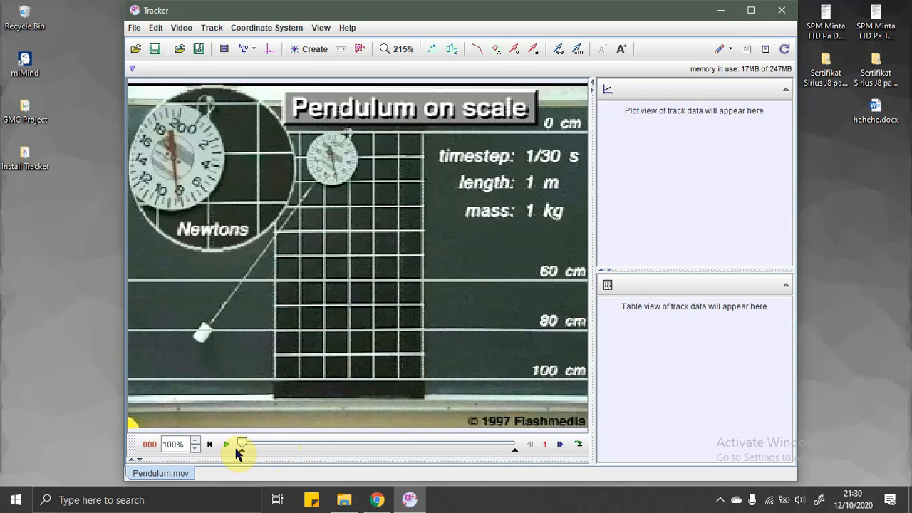
mouse_move(242, 450)
mouse_down()
mouse_move(317, 449)
mouse_move(226, 443)
mouse_move(249, 452)
mouse_move(322, 448)
mouse_move(230, 452)
mouse_move(330, 457)
mouse_move(209, 461)
mouse_up()
Trim the clip's end frame to 46 and restore it to frame 61
mouse_move(515, 454)
mouse_down()
mouse_move(403, 464)
mouse_move(450, 452)
mouse_move(529, 451)
mouse_up()
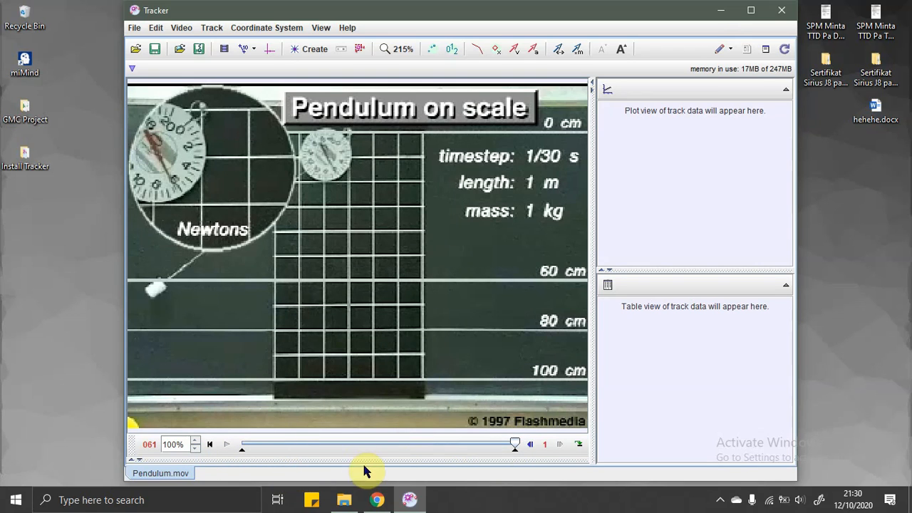
mouse_move(513, 446)
mouse_down()
mouse_move(399, 448)
mouse_move(458, 447)
mouse_move(448, 446)
mouse_up()
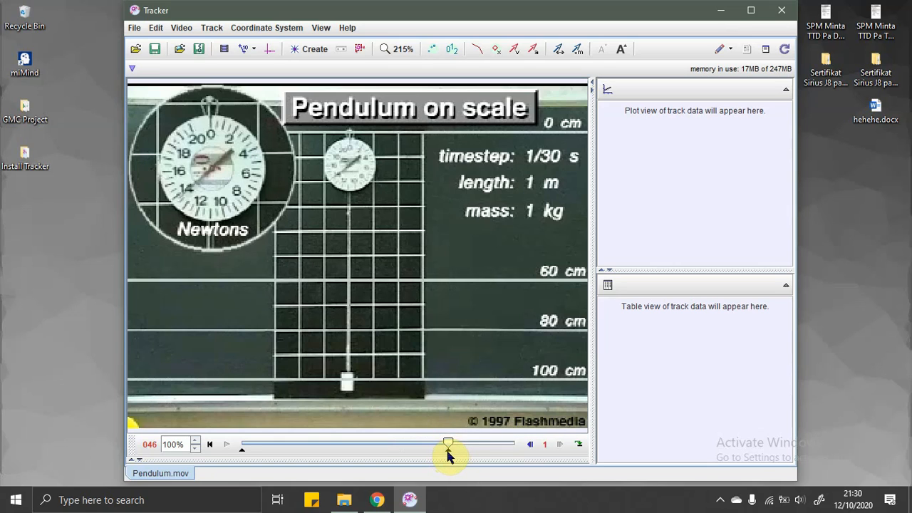
drag(448, 454, 514, 448)
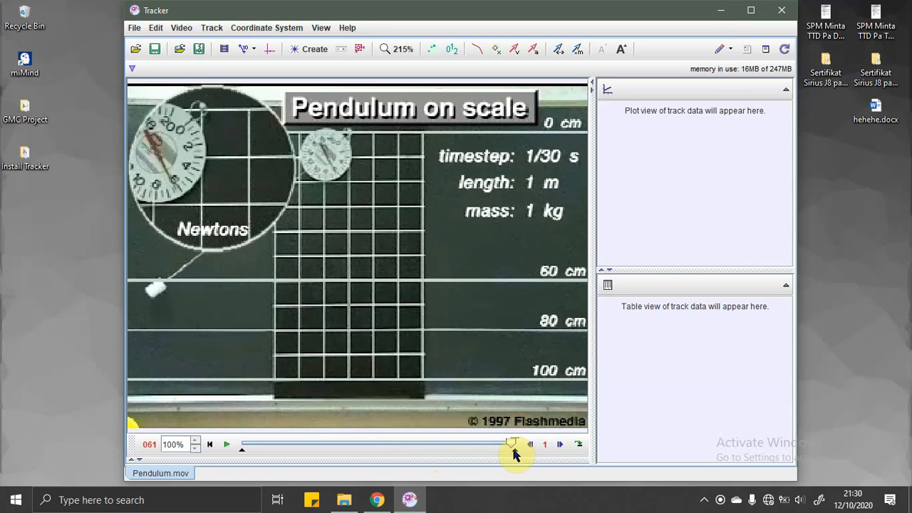
click(513, 450)
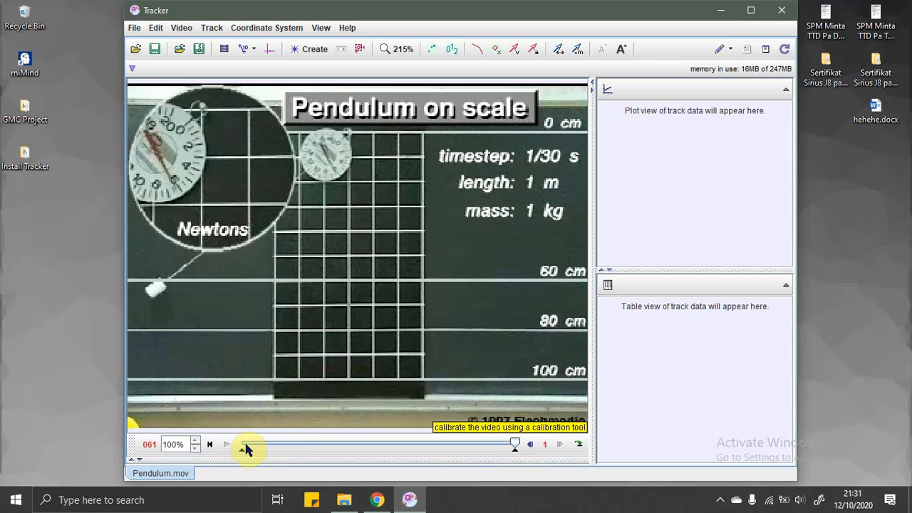
click(243, 50)
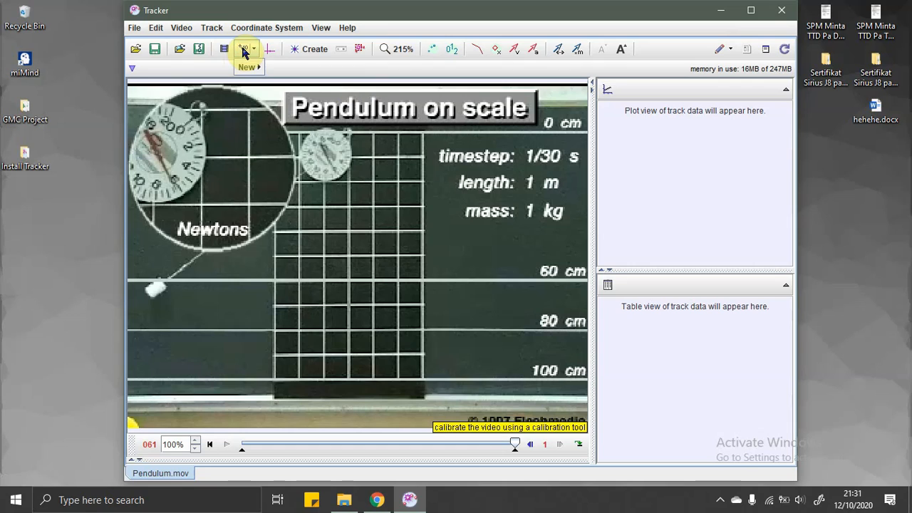
click(275, 14)
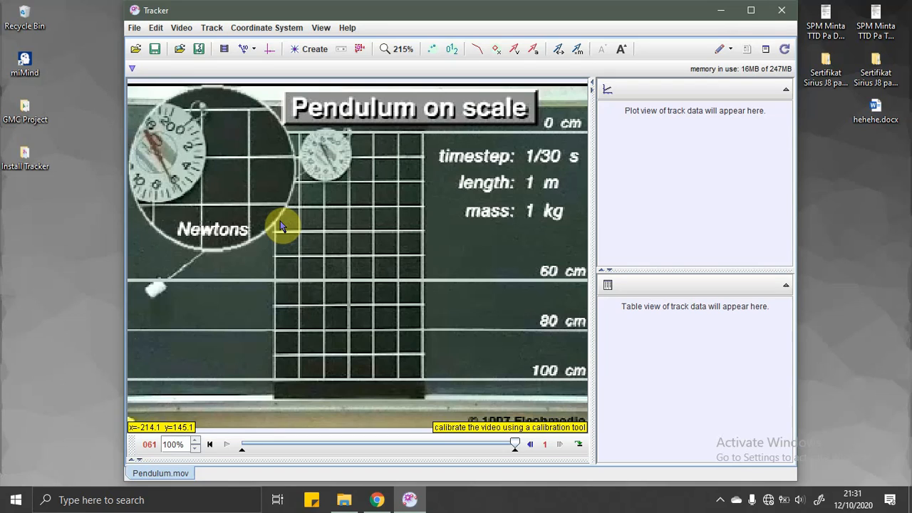
Try the clip's start frame at 15 and at 16, returning it to frame 0 each time
click(316, 444)
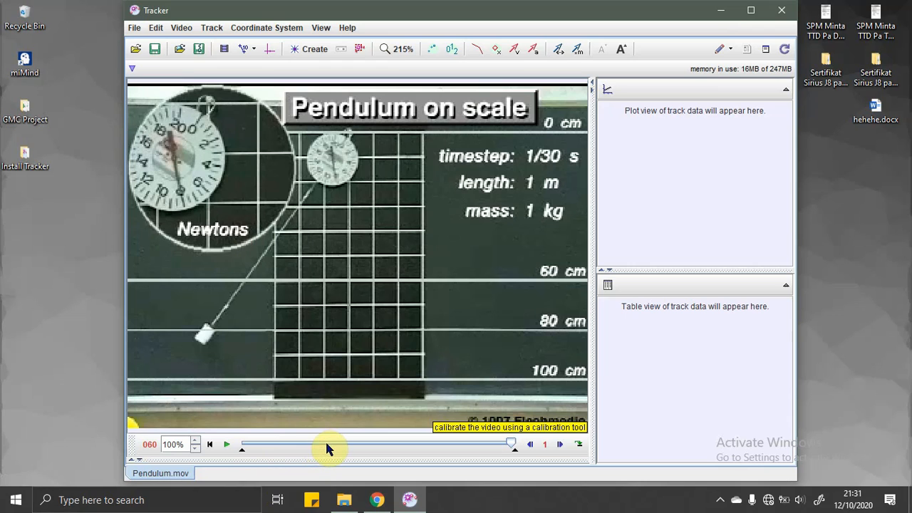
drag(326, 443, 308, 459)
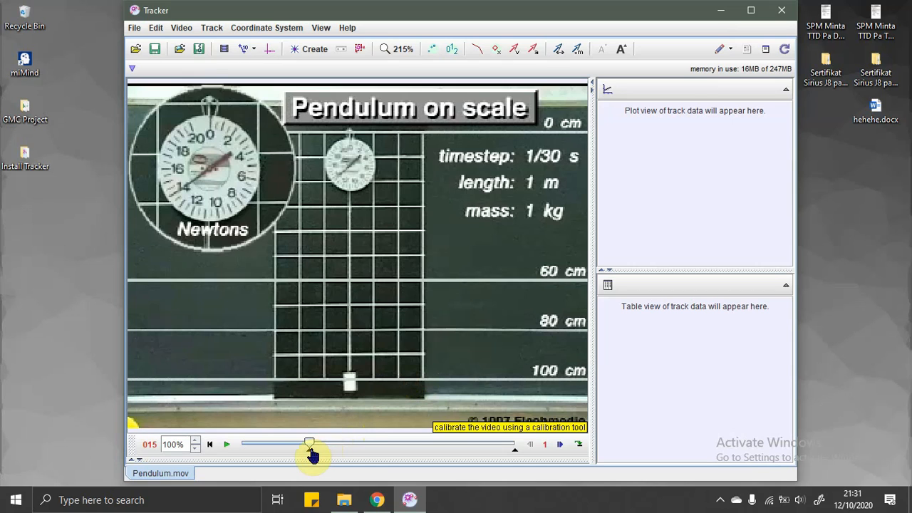
drag(310, 450, 236, 452)
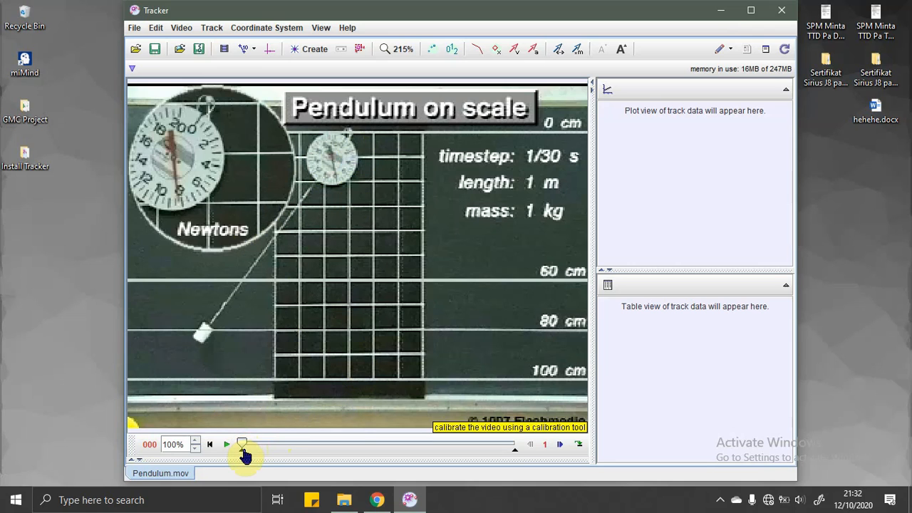
mouse_move(244, 450)
mouse_down()
mouse_move(339, 458)
mouse_move(313, 456)
mouse_up()
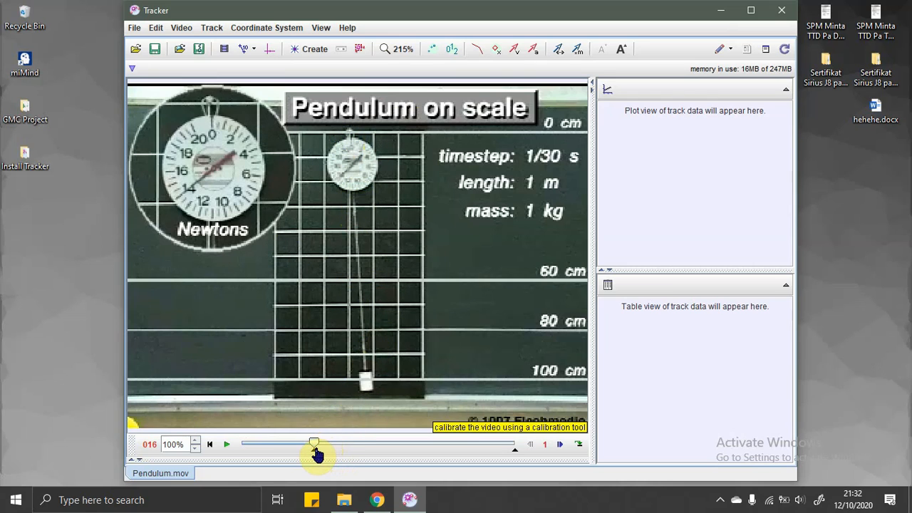
drag(316, 455, 223, 447)
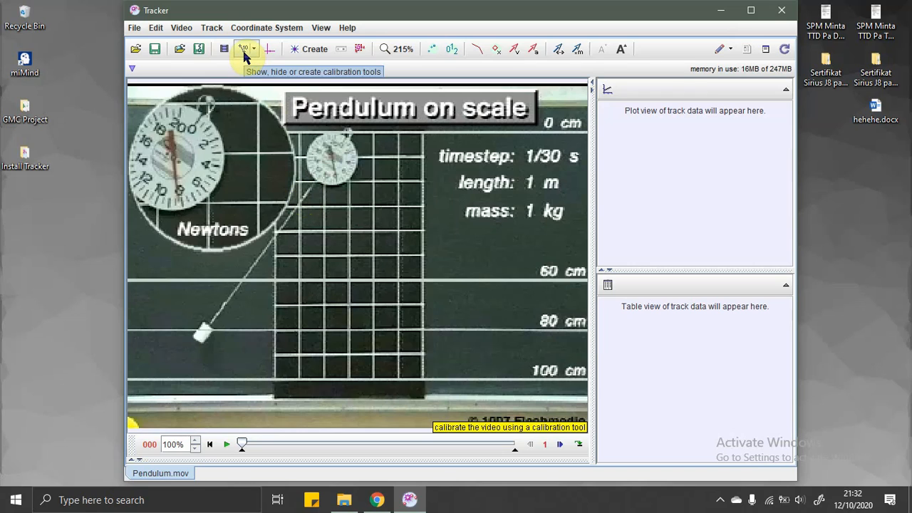
Create a calibration stick and mark its ends on the grid's right edge at the 0 cm and 100 cm lines
click(215, 30)
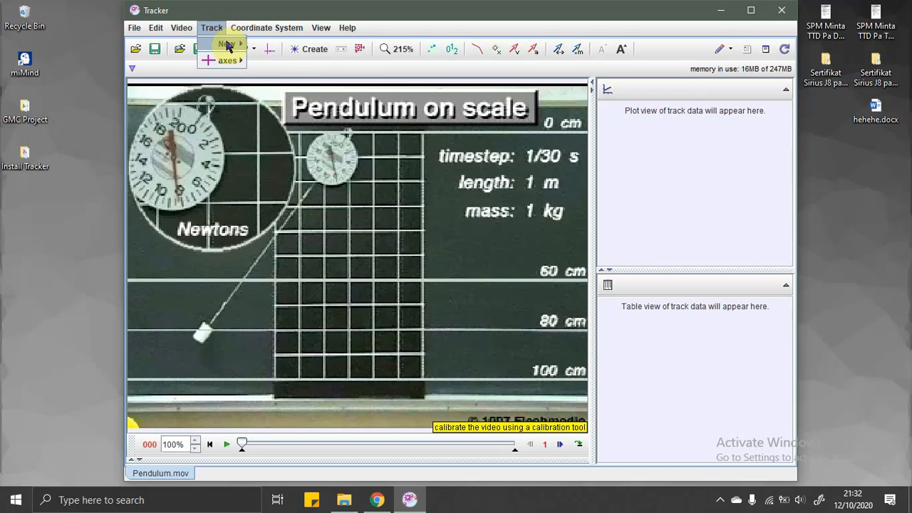
mouse_move(227, 45)
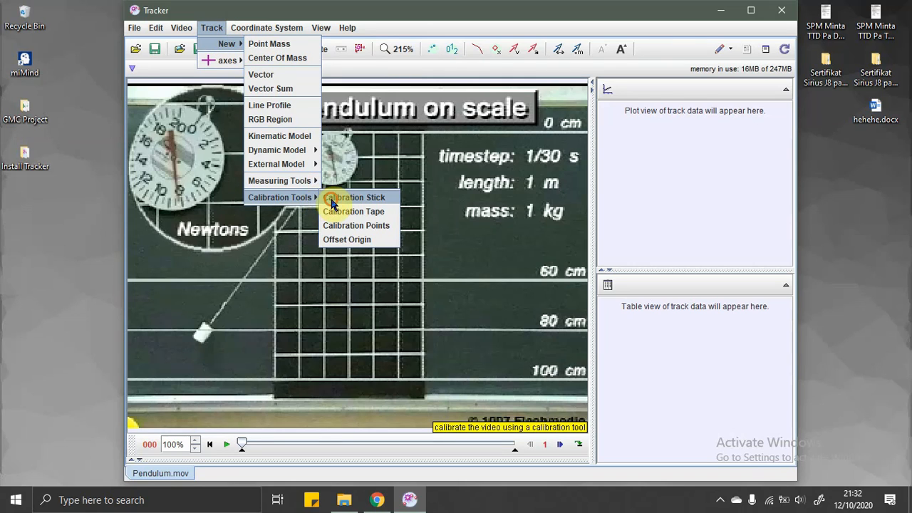
click(330, 198)
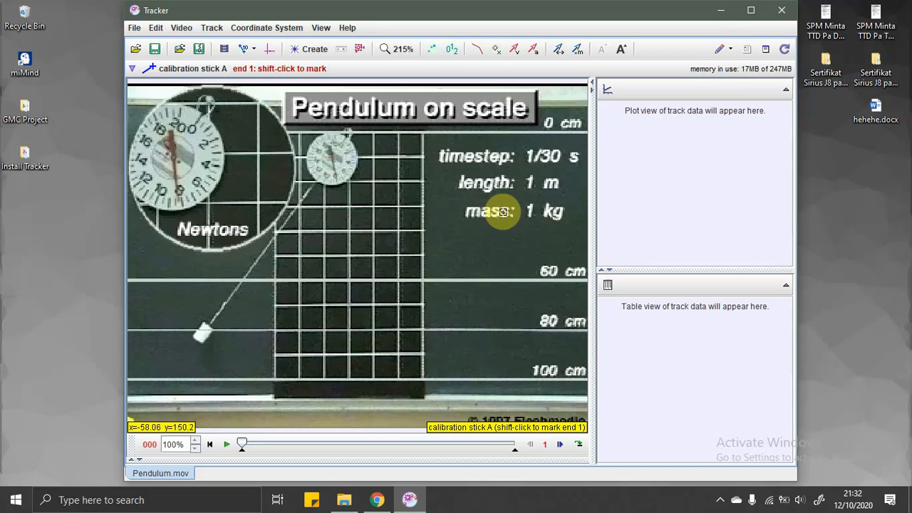
shift+click(423, 134)
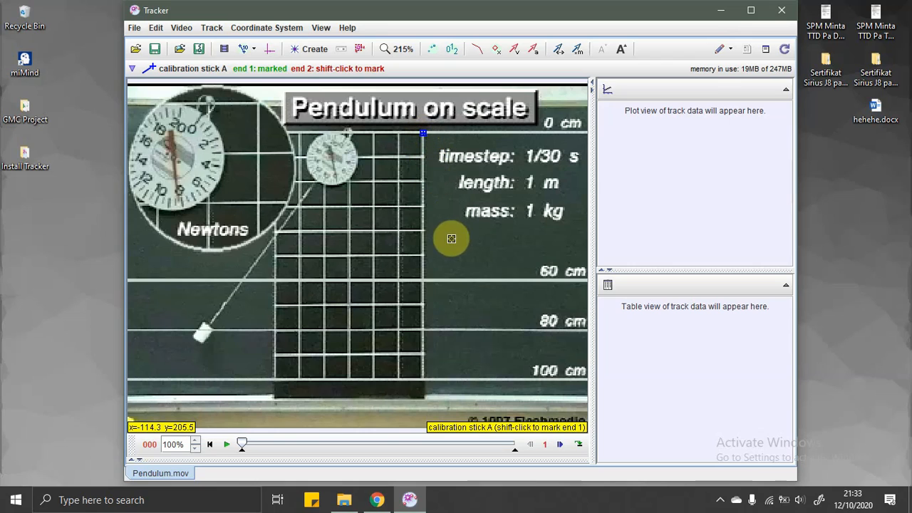
shift+click(423, 378)
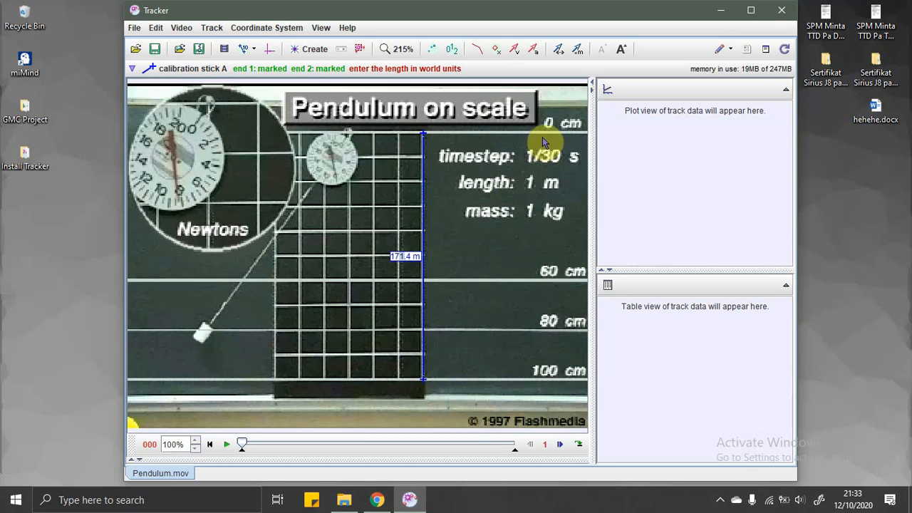
Adjust the calibration stick's upper end on the 0 cm line and set the stick's length to 1 m
click(423, 135)
drag(423, 136, 422, 136)
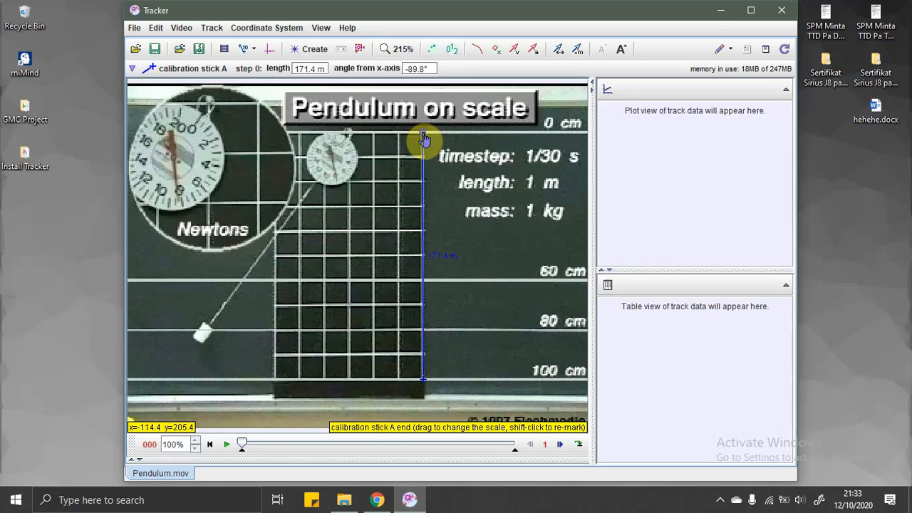
click(438, 256)
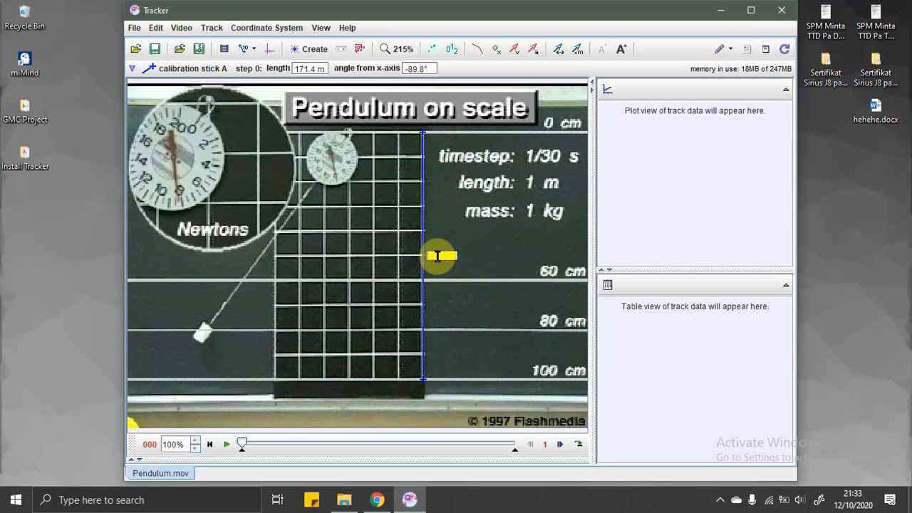
key(Return)
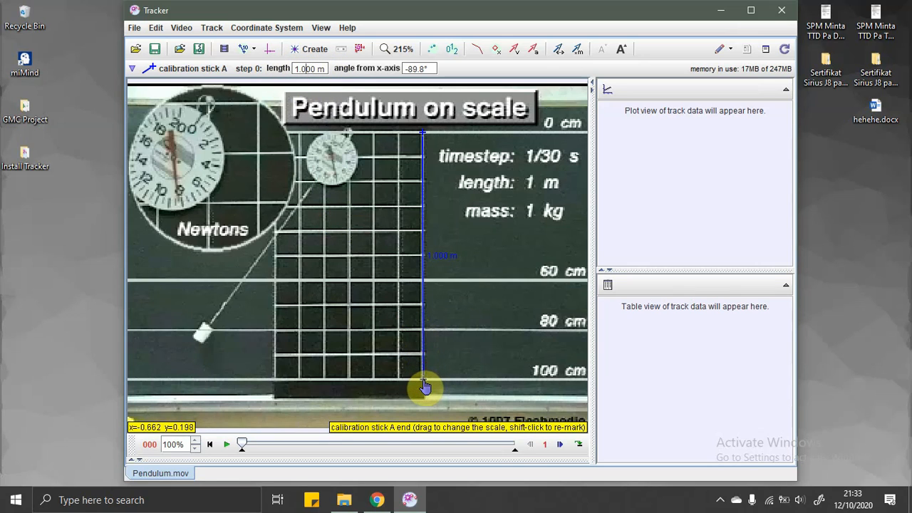
Move the calibration stick's lower end until the angle from the x-axis is -90.0° and lock the stick
drag(423, 385, 424, 386)
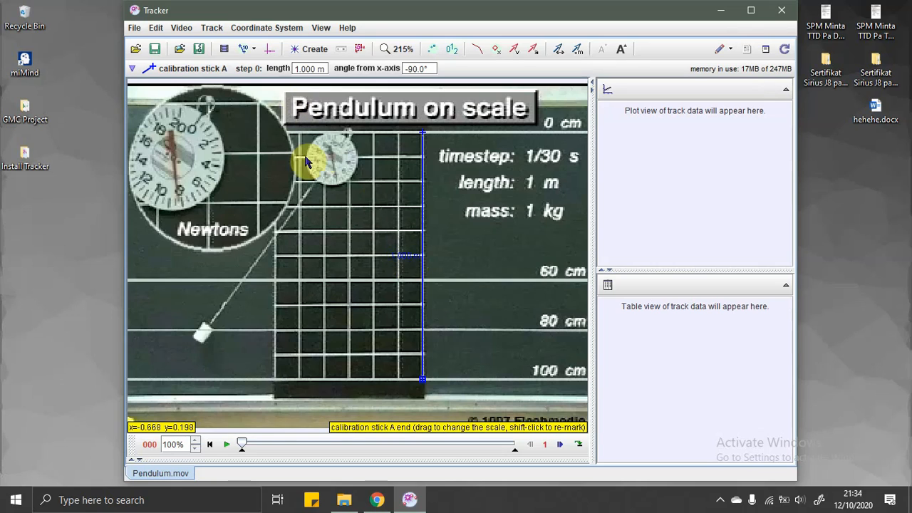
right_click(425, 274)
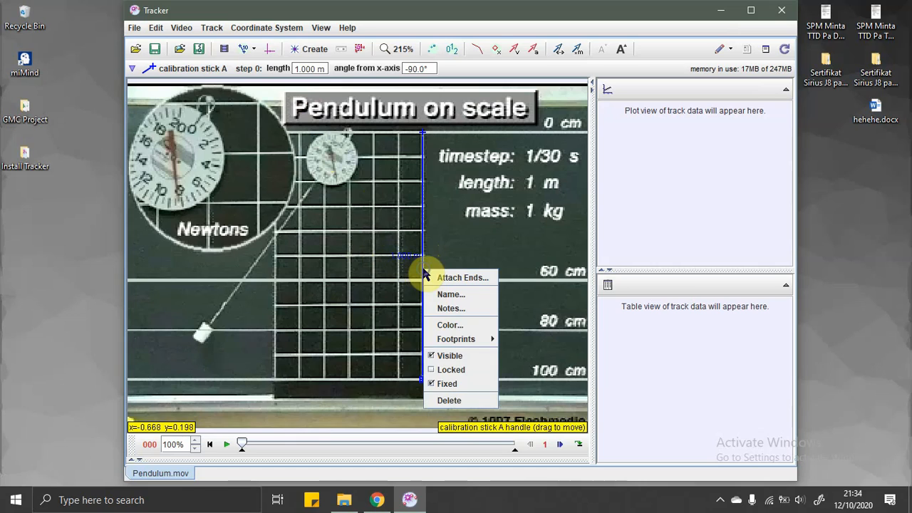
click(434, 369)
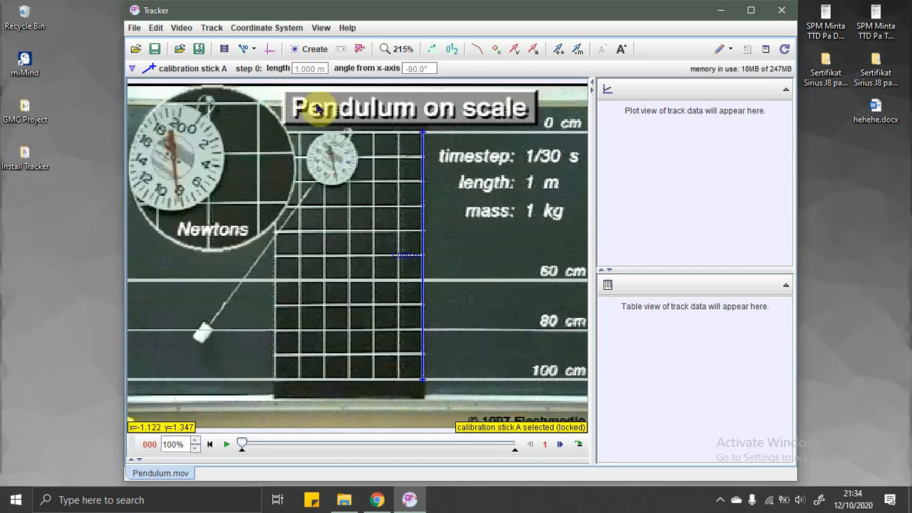
Show the coordinate axes and move their origin from the video's lower-right corner to the middle of the frame
click(269, 54)
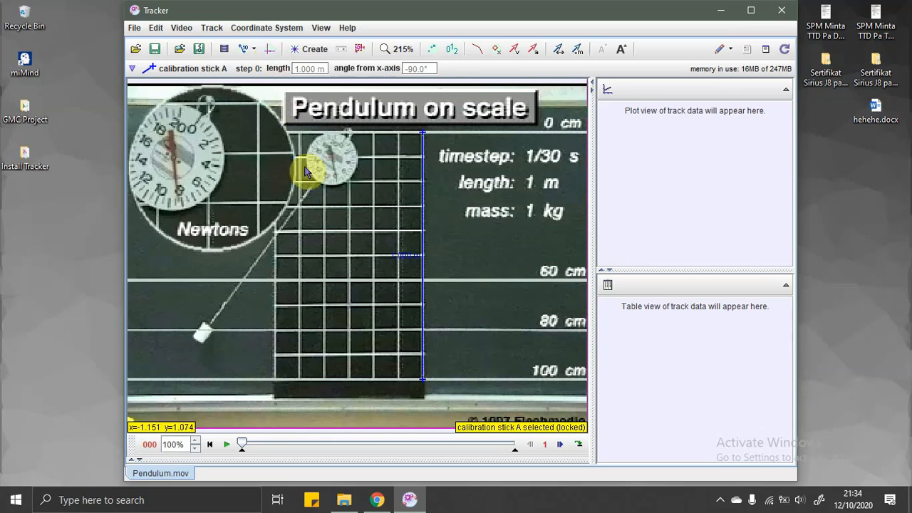
click(404, 50)
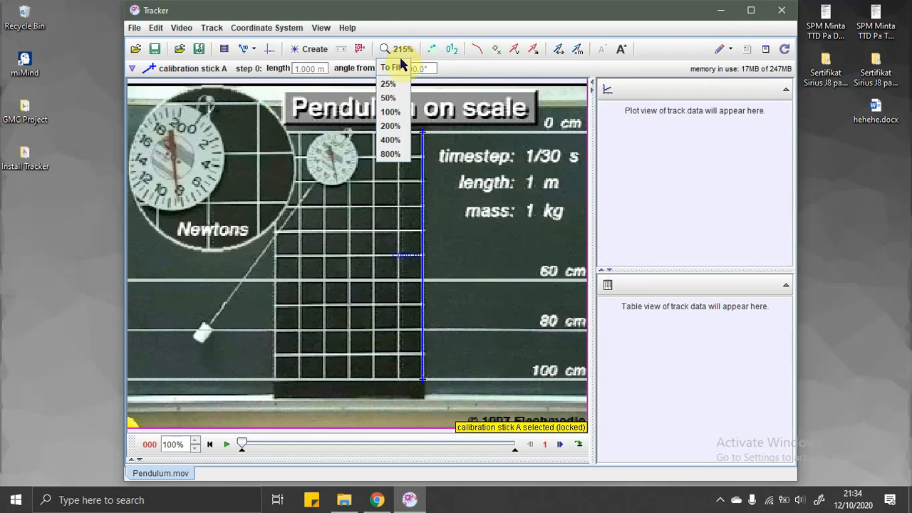
click(389, 83)
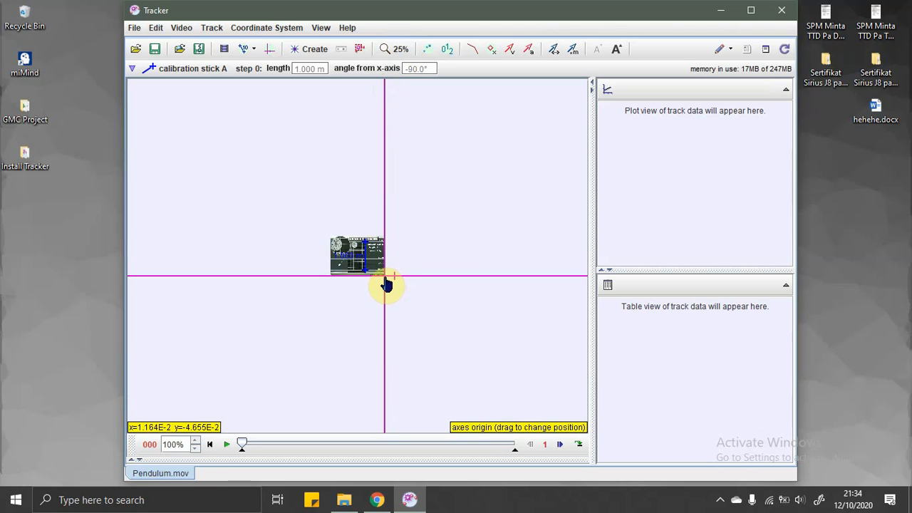
drag(385, 283, 359, 265)
Position the axes origin on the pendulum bob at pixel position 52.25, 174.5 and lock the axes
click(402, 56)
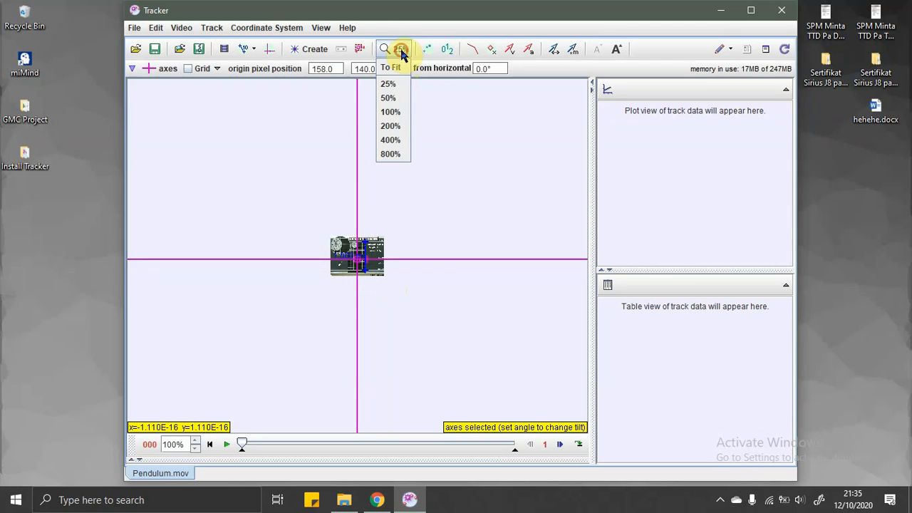
click(392, 130)
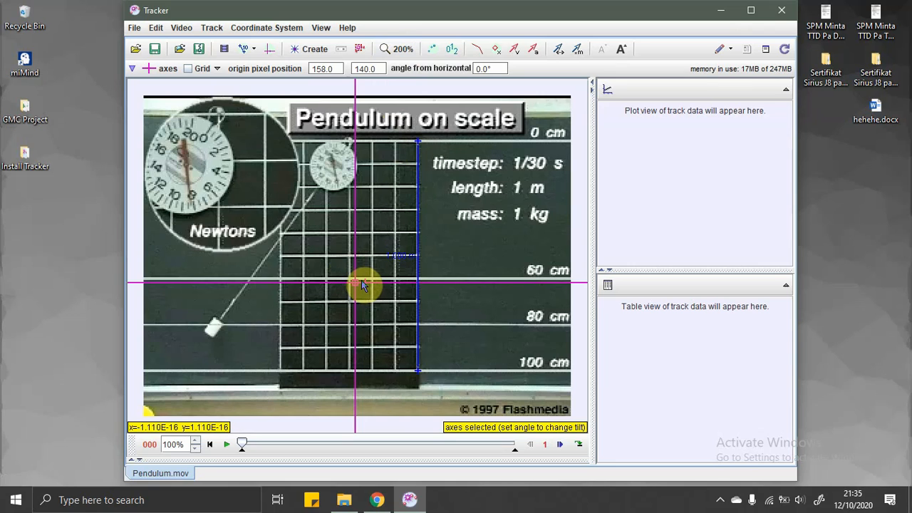
drag(361, 285, 215, 338)
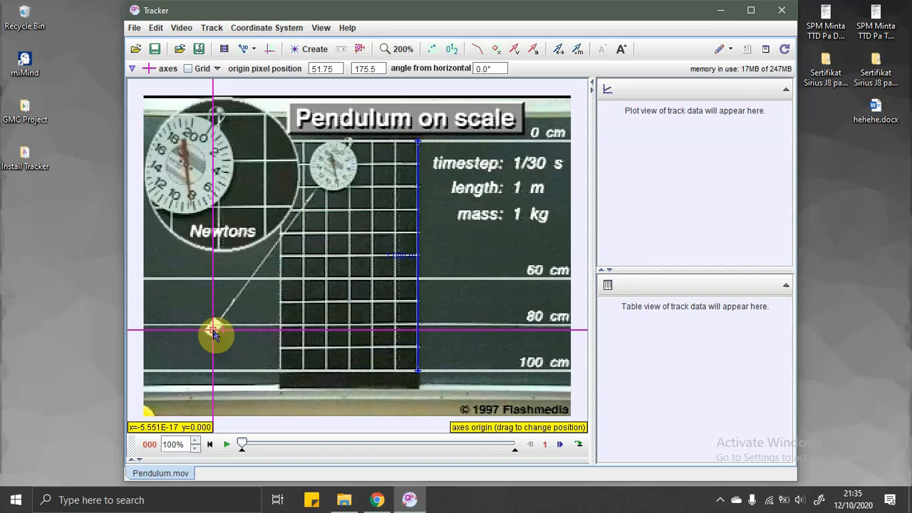
click(215, 333)
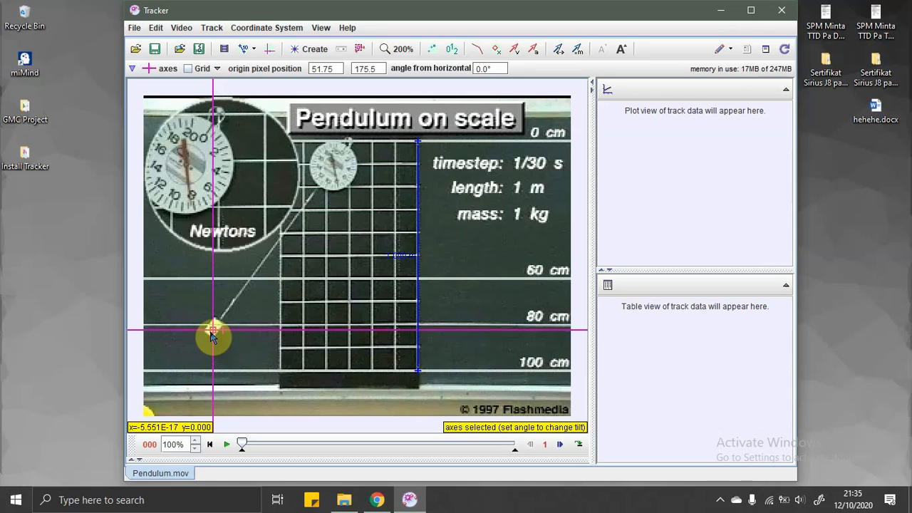
drag(211, 335, 216, 337)
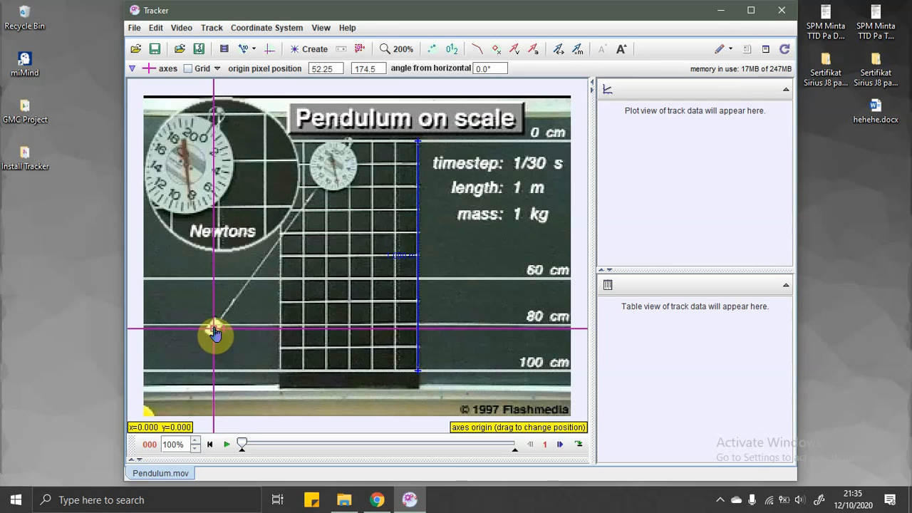
right_click(214, 333)
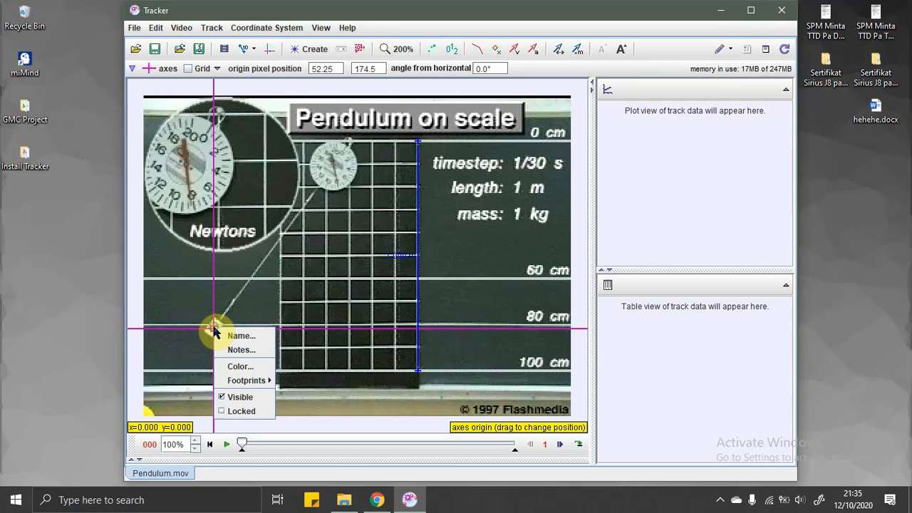
click(223, 411)
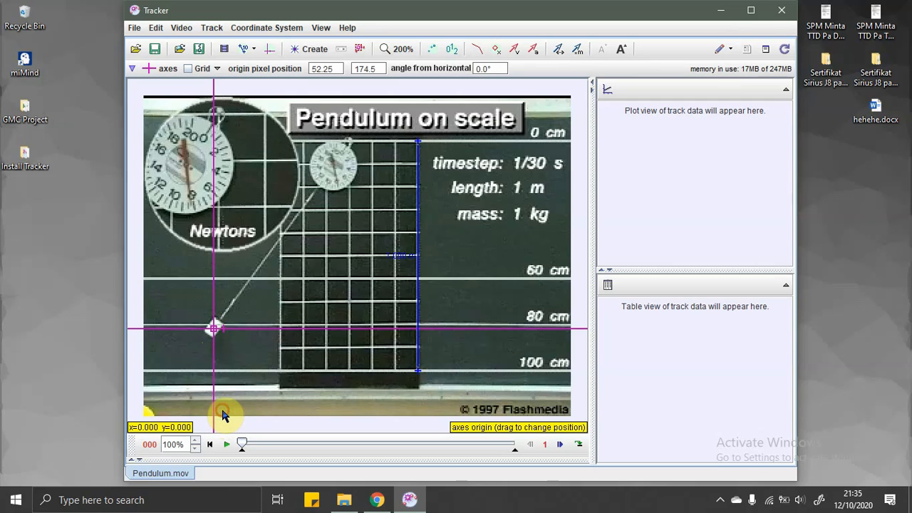
click(215, 330)
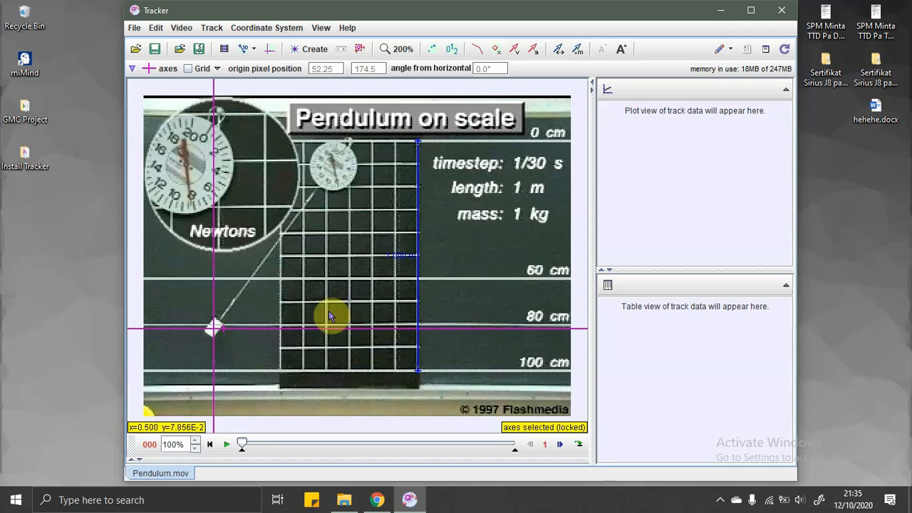
right_click(214, 330)
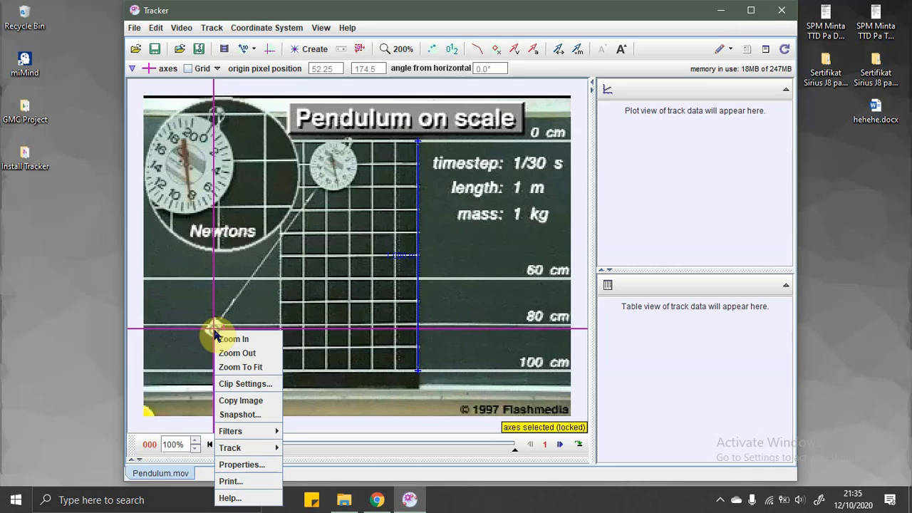
click(215, 330)
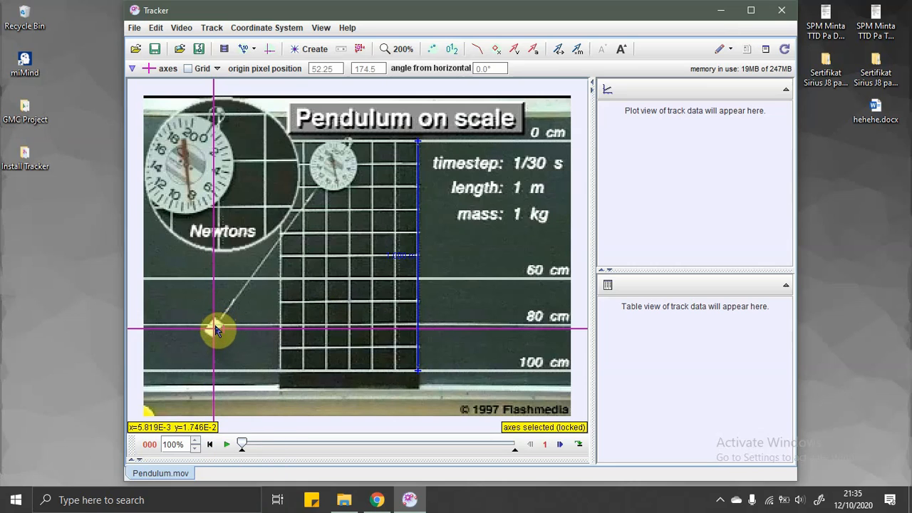
right_click(213, 331)
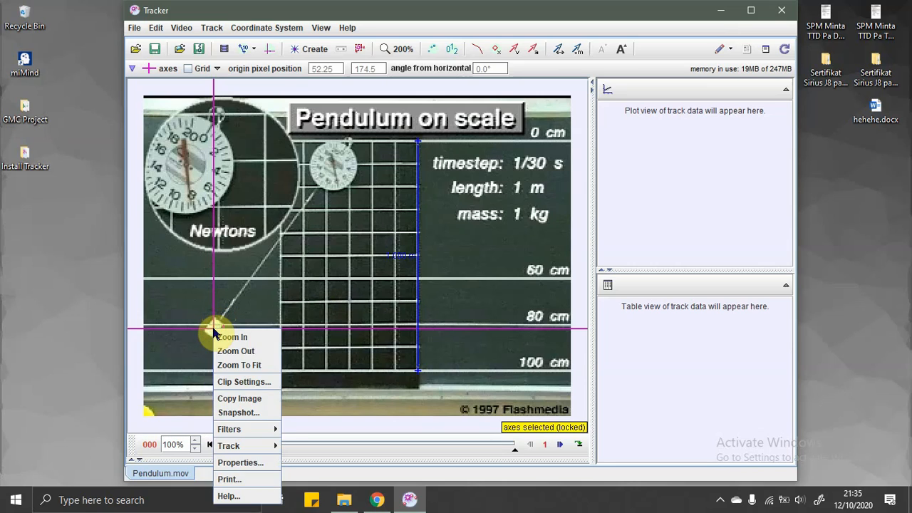
click(215, 307)
Hide the coordinate axes and make them visible again
click(161, 69)
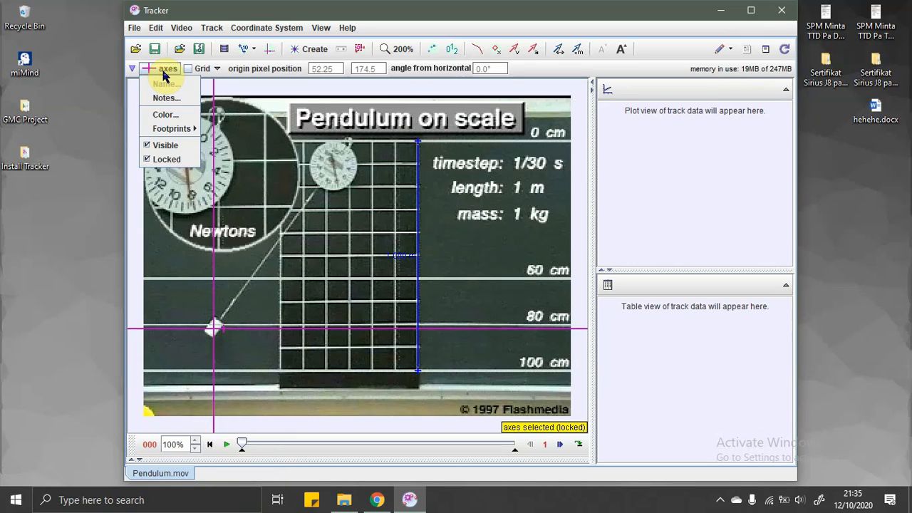
click(149, 150)
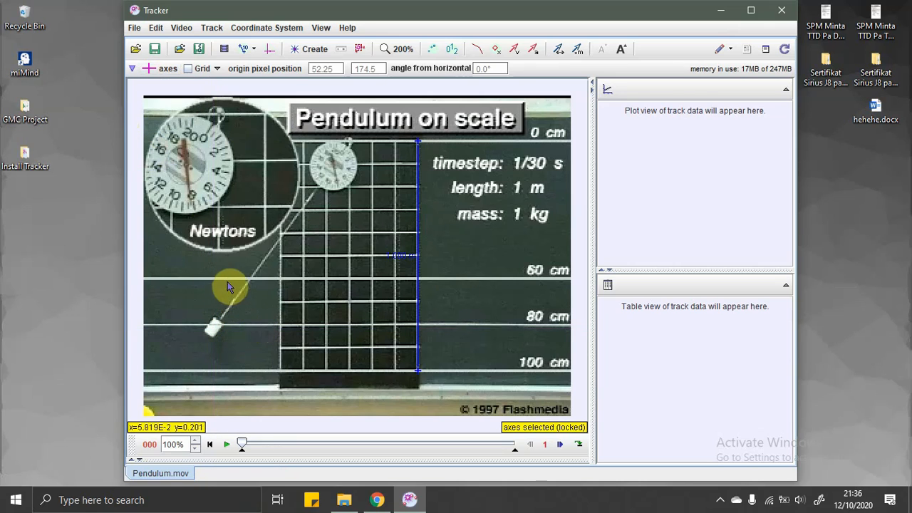
click(165, 70)
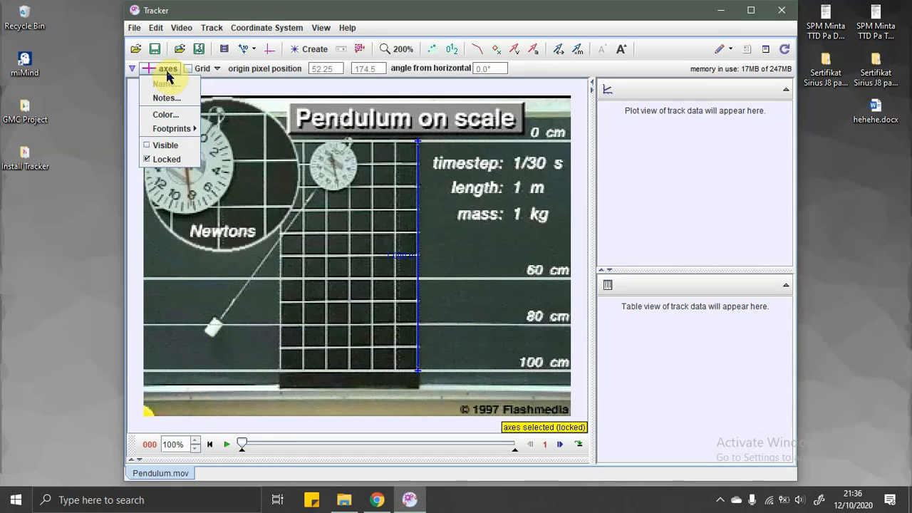
click(151, 147)
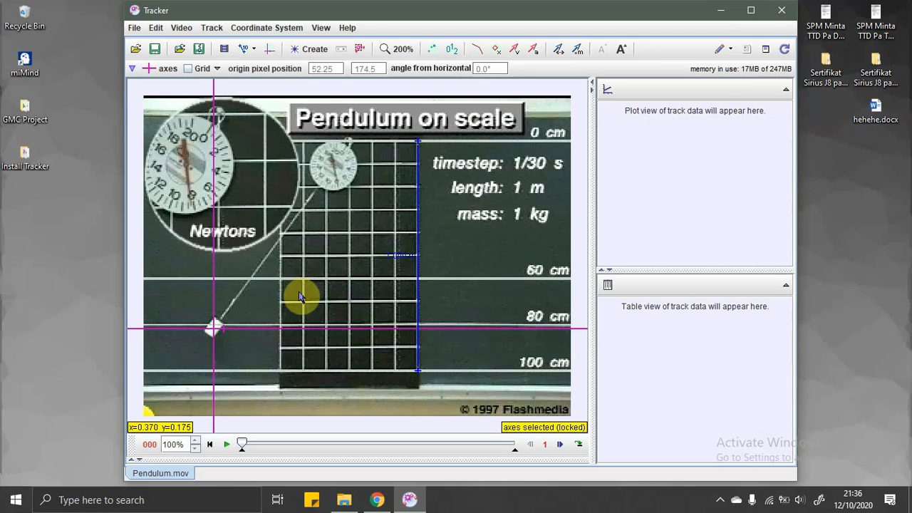
Create a new point mass track and move the Track Control window clear of the dial
click(212, 28)
mouse_move(218, 44)
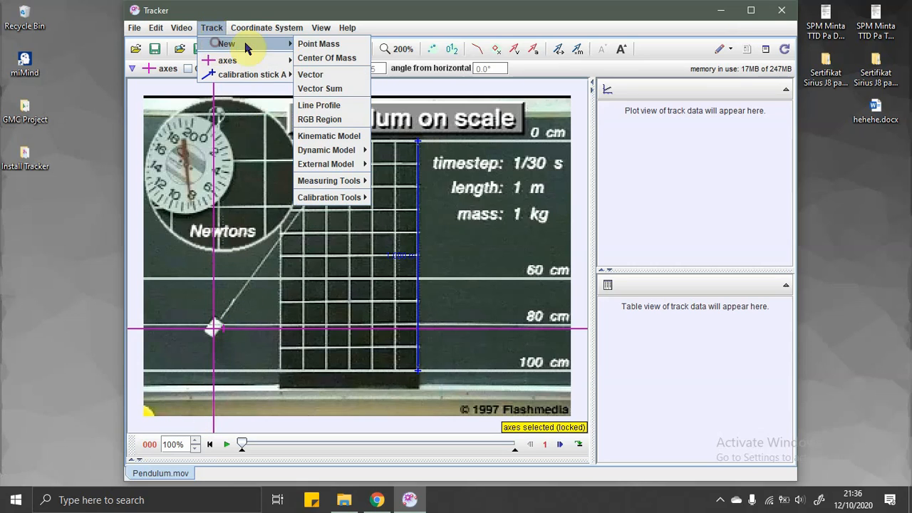
click(299, 45)
drag(186, 91, 293, 103)
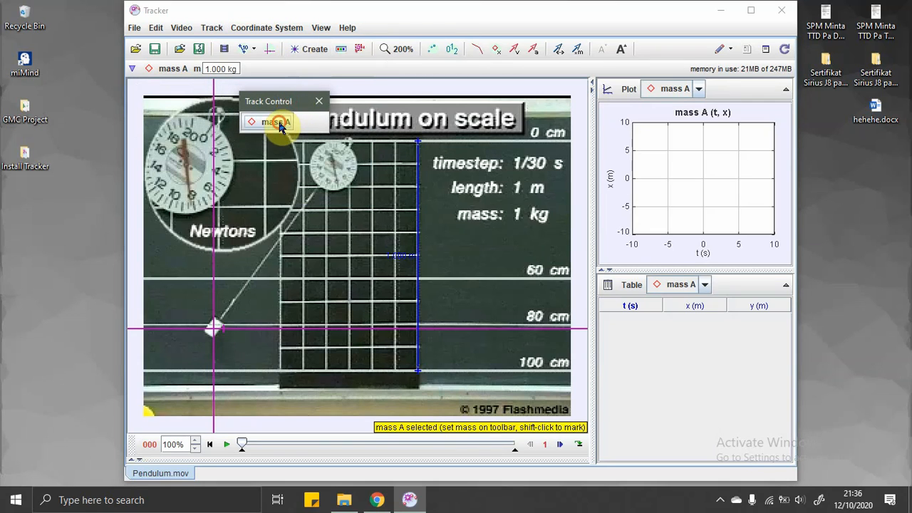
Rename the point mass track as Bandul
click(280, 125)
click(277, 138)
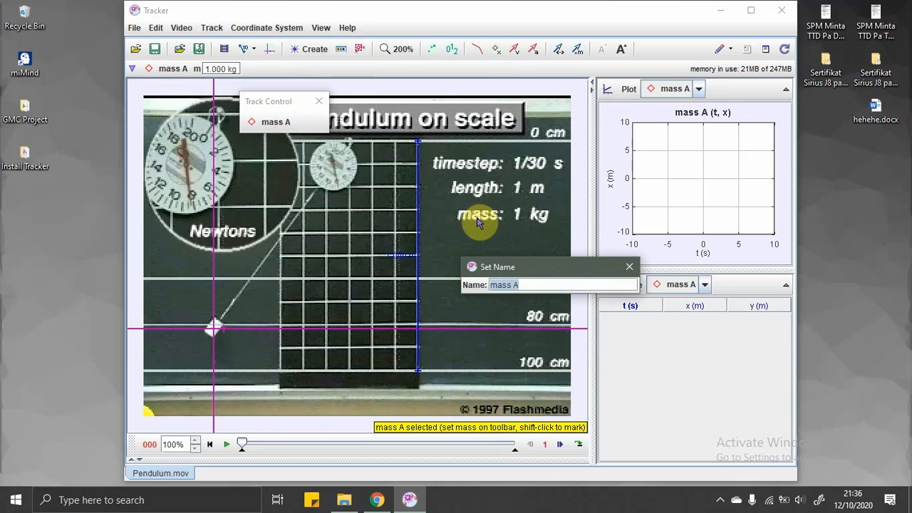
key(BackSpace)
text(bandu)
key(ctrl+a)
text(Bandul)
key(Return)
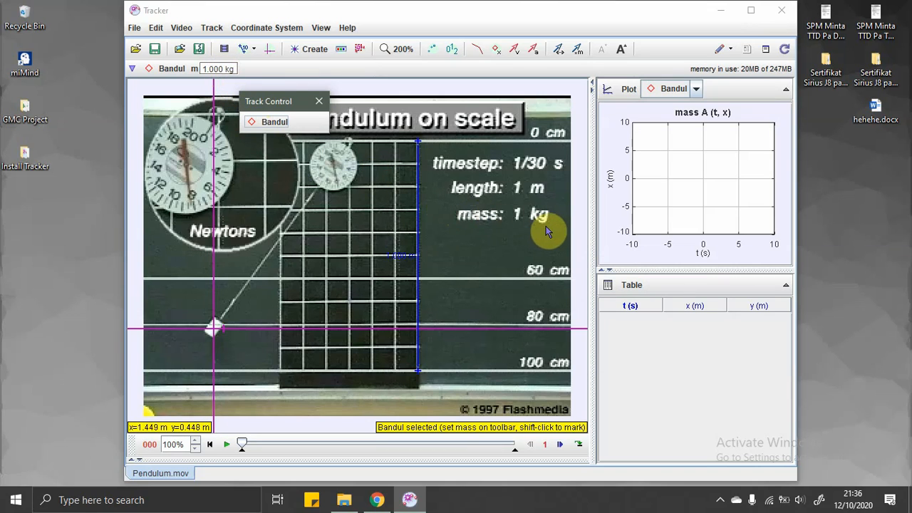
Set the mass of the Bandul track to 1.000 kg and close the Track Control window
click(222, 69)
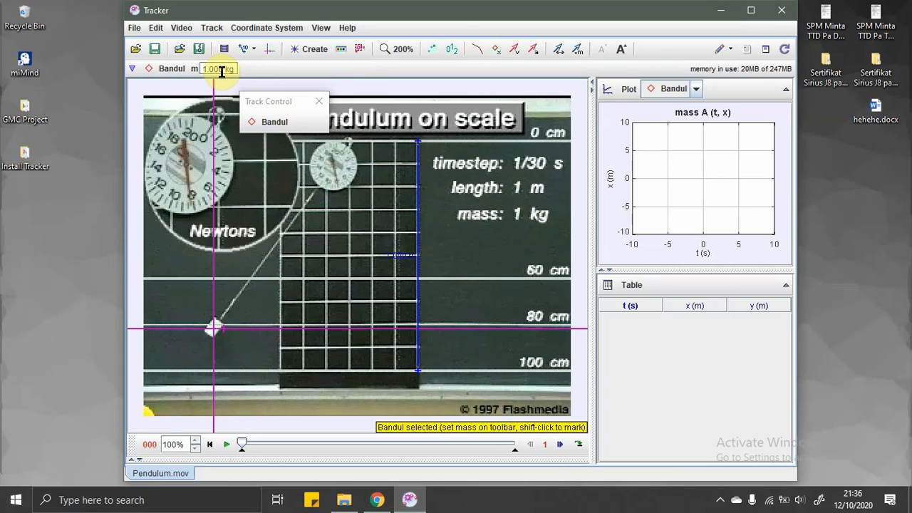
key(Left)
key(Left)
key(Left)
key(BackSpace)
text(2)
key(BackSpace)
text(1)
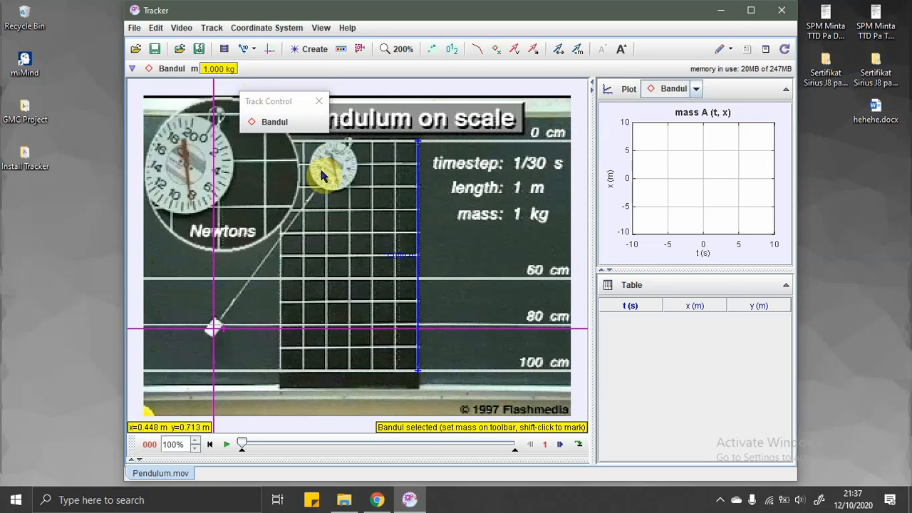
drag(281, 101, 259, 94)
click(296, 90)
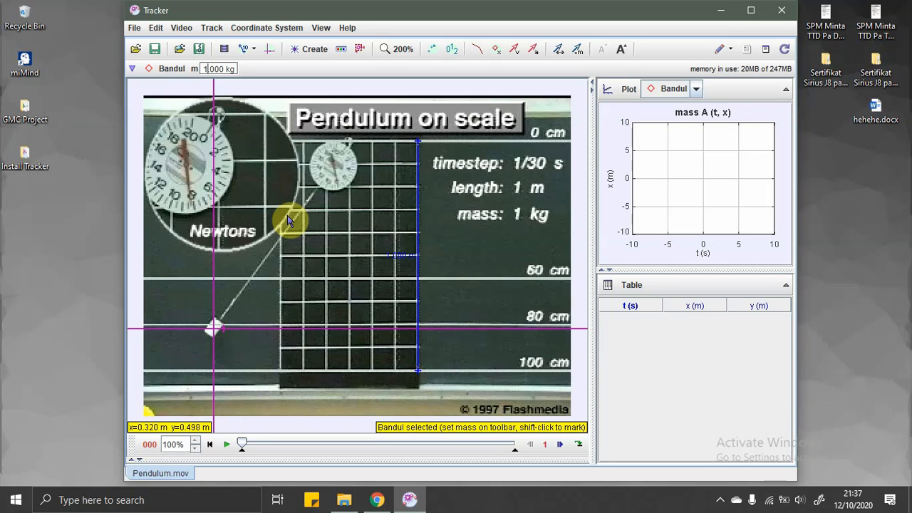
Try to mark the bob's position manually in frame 0, then return the video to frame 0
key(shift)
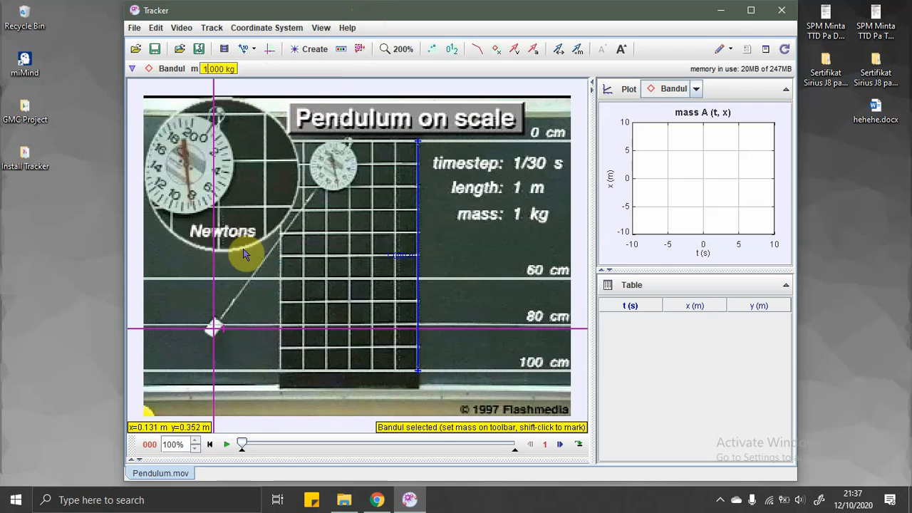
shift+click(217, 327)
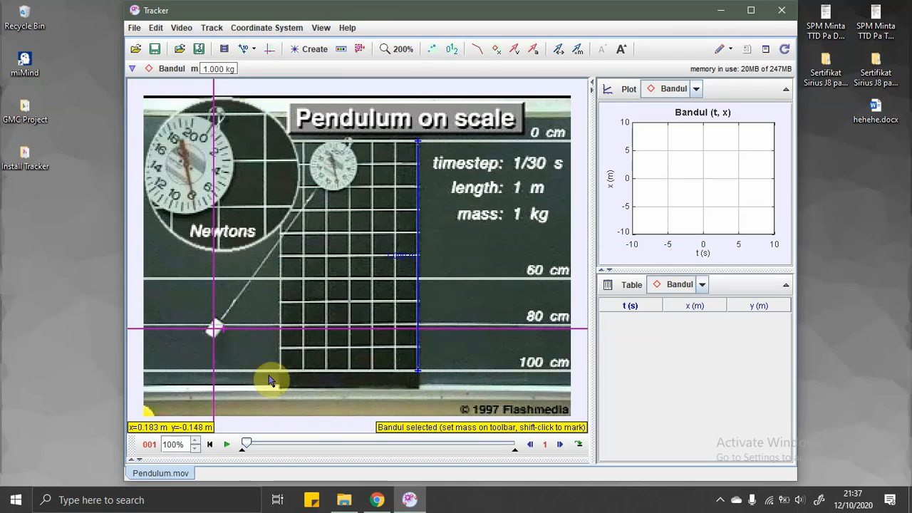
drag(248, 441, 235, 440)
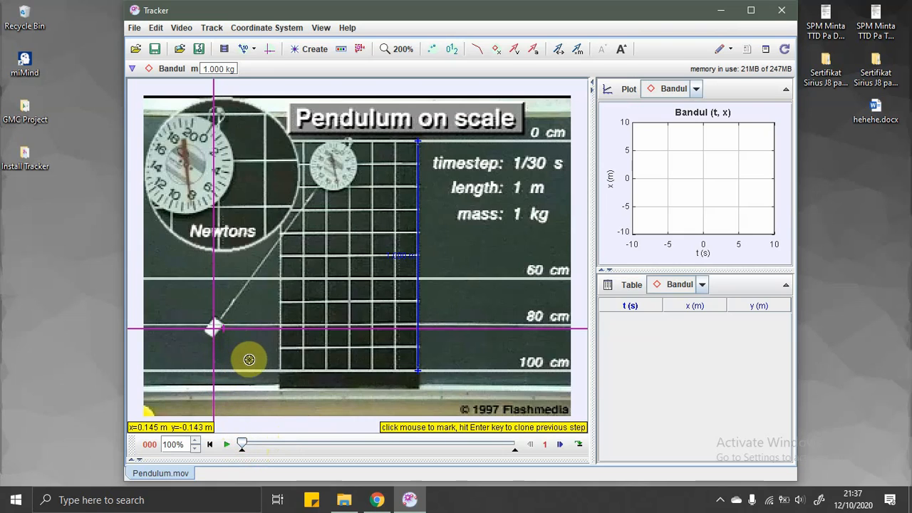
Start the Autotracker for Bandul on the bob in frame 0 and shrink its search area closely around the bob
key(shift)
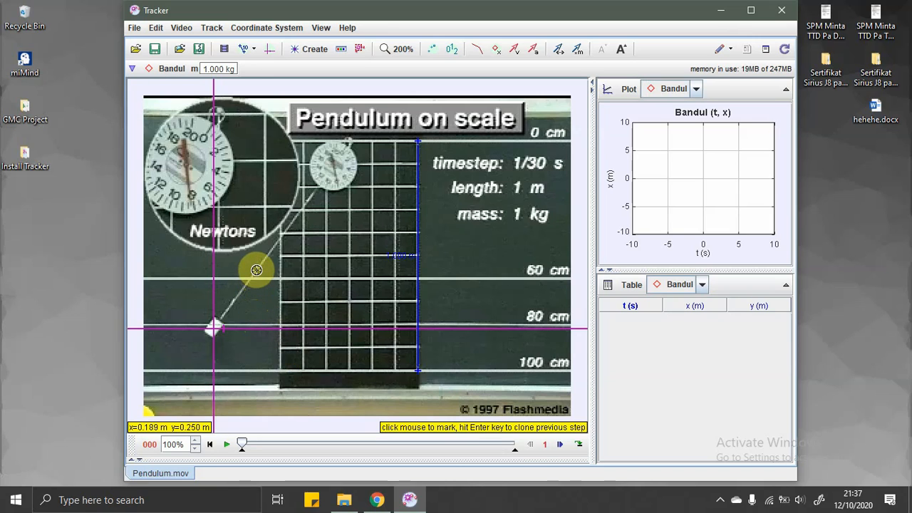
ctrl+shift+click(214, 329)
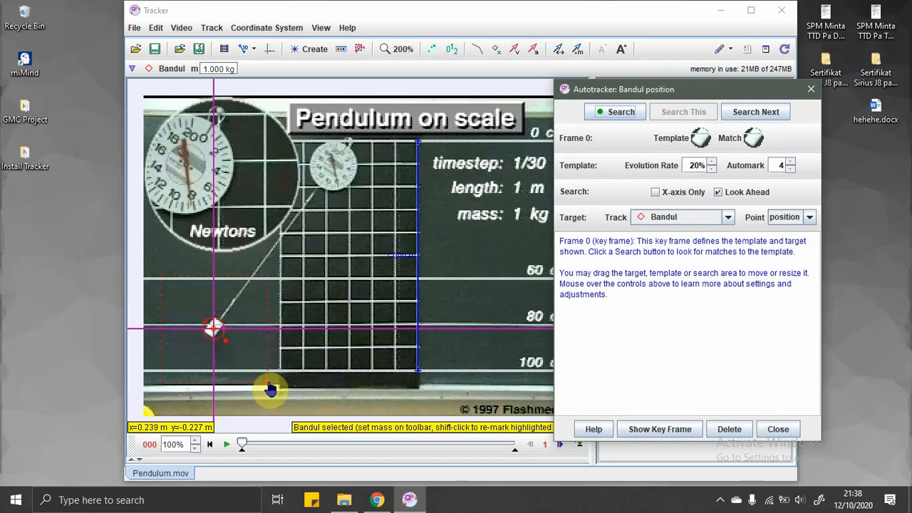
drag(267, 381, 228, 346)
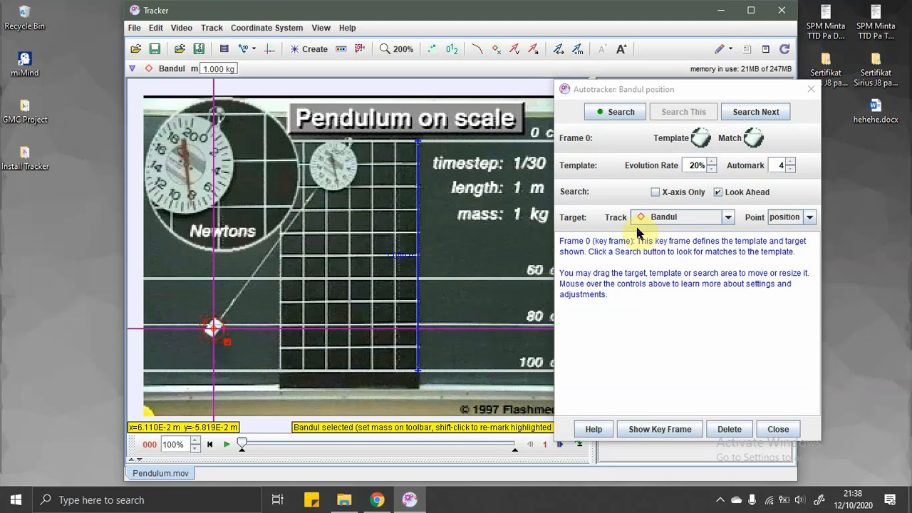
Move and narrow the main window and place the Autotracker window beside it so the video, plot and table are uncovered
drag(539, 15, 625, 16)
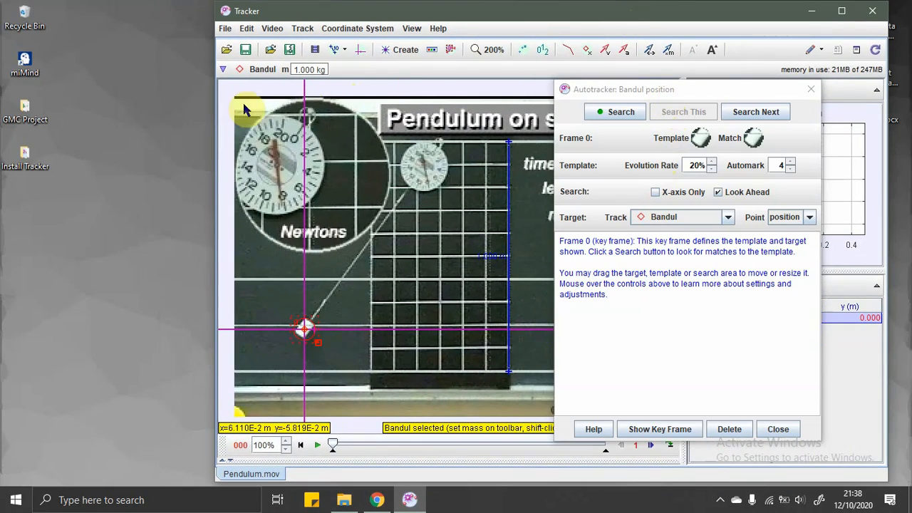
drag(211, 97, 307, 91)
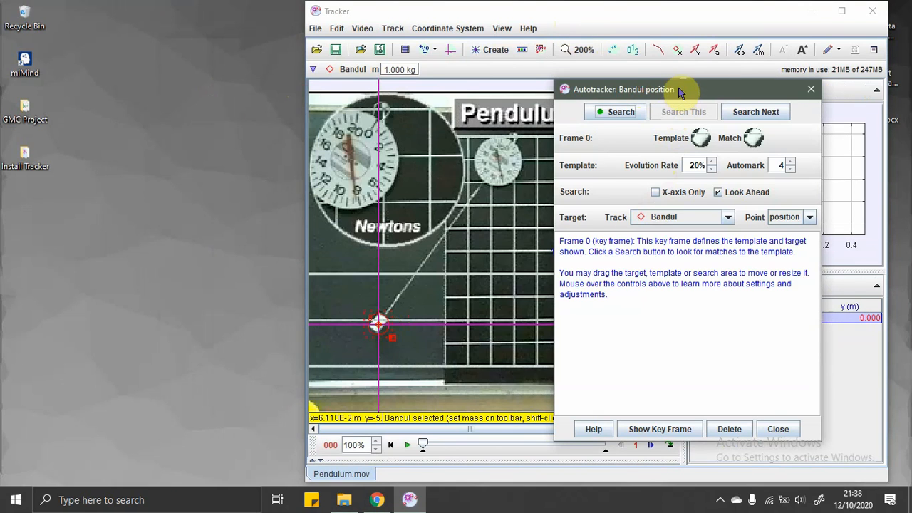
drag(678, 92, 148, 66)
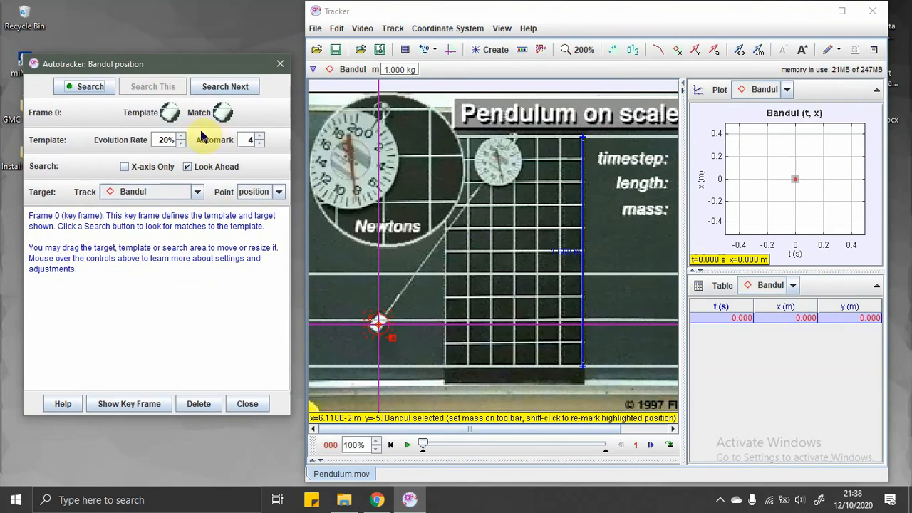
mouse_move(140, 208)
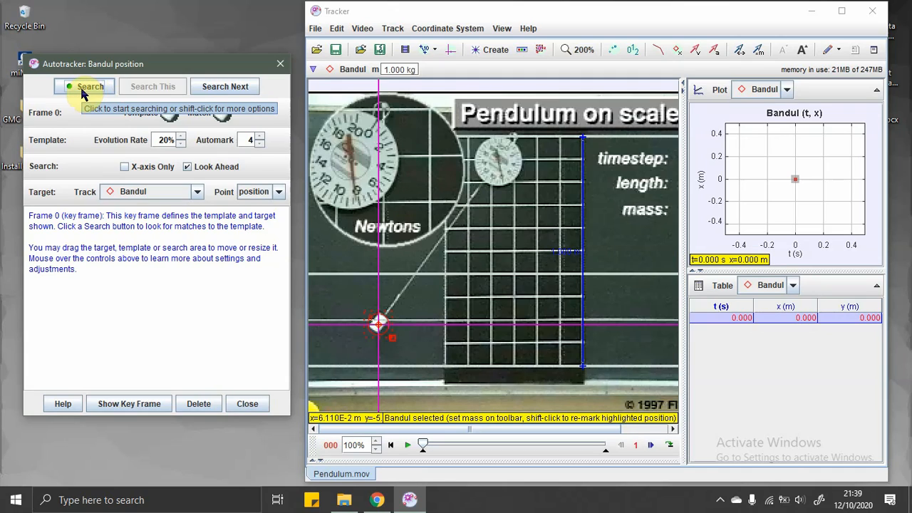
Run the Autotracker search for Bandul through the whole video, review the table from its start, and close the Autotracker
click(83, 87)
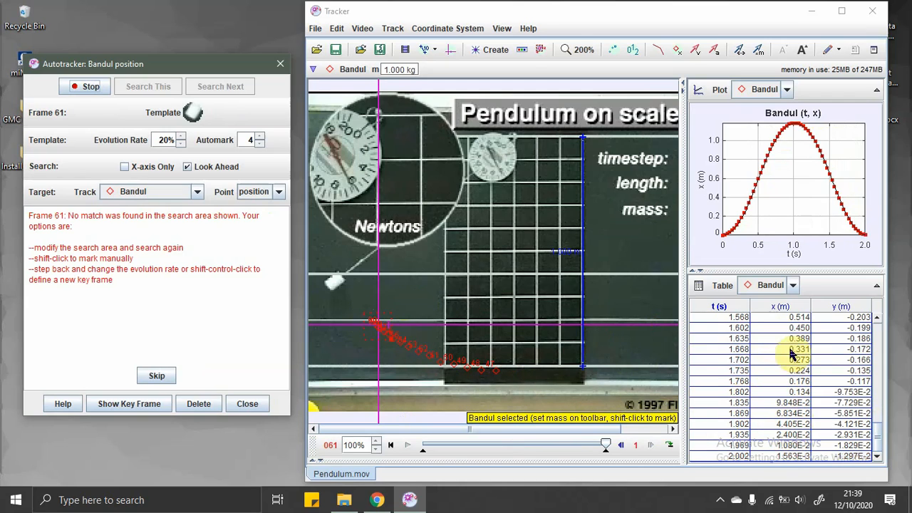
drag(878, 430, 872, 325)
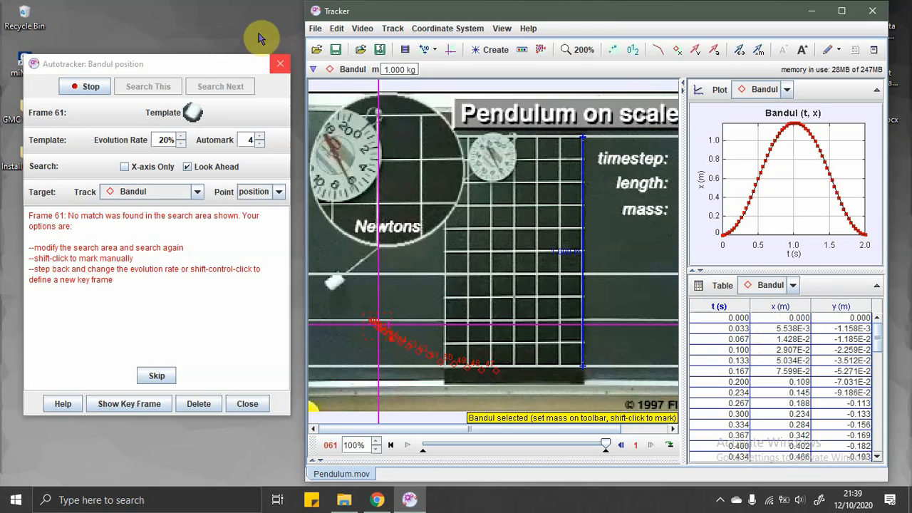
click(279, 63)
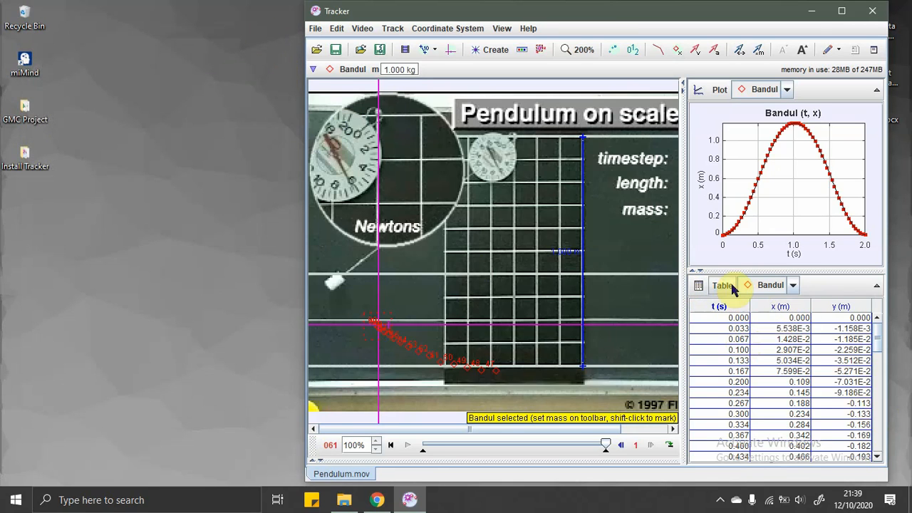
drag(692, 18, 551, 19)
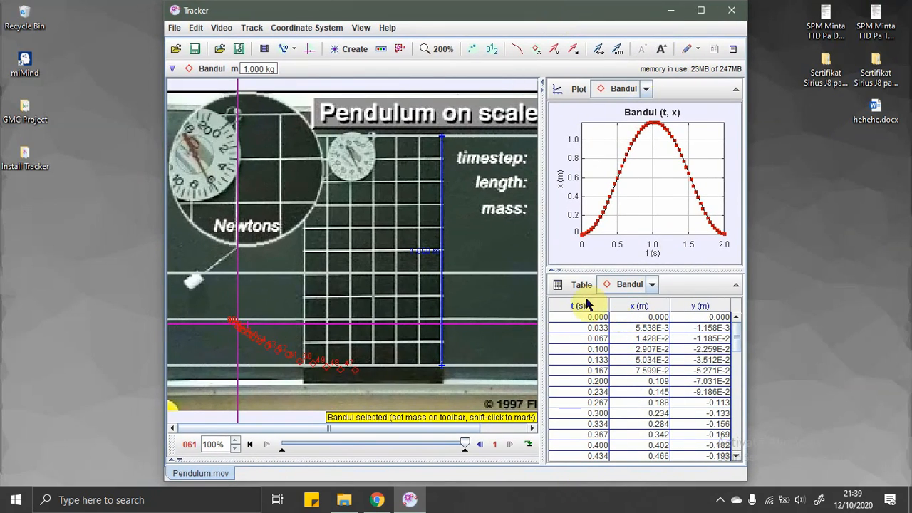
Switch the lower data view from the table to Plot View and back to Table View
click(558, 285)
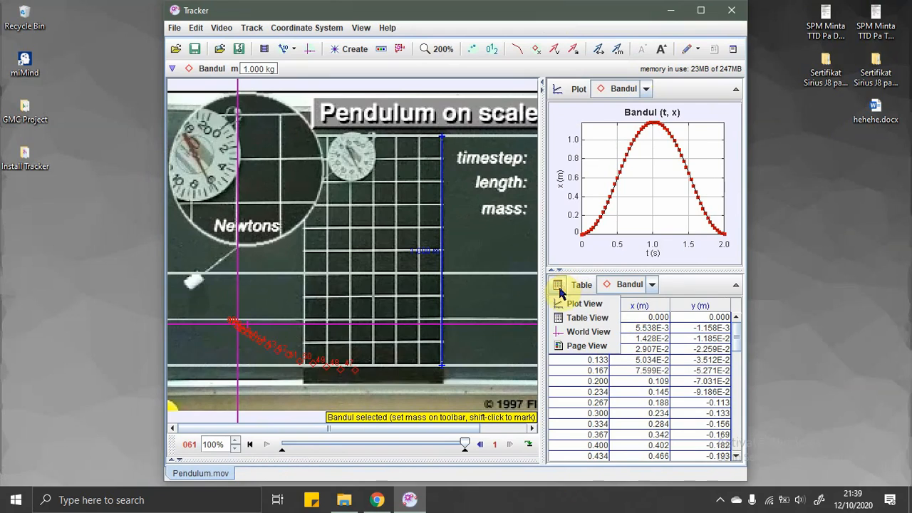
click(562, 299)
click(555, 285)
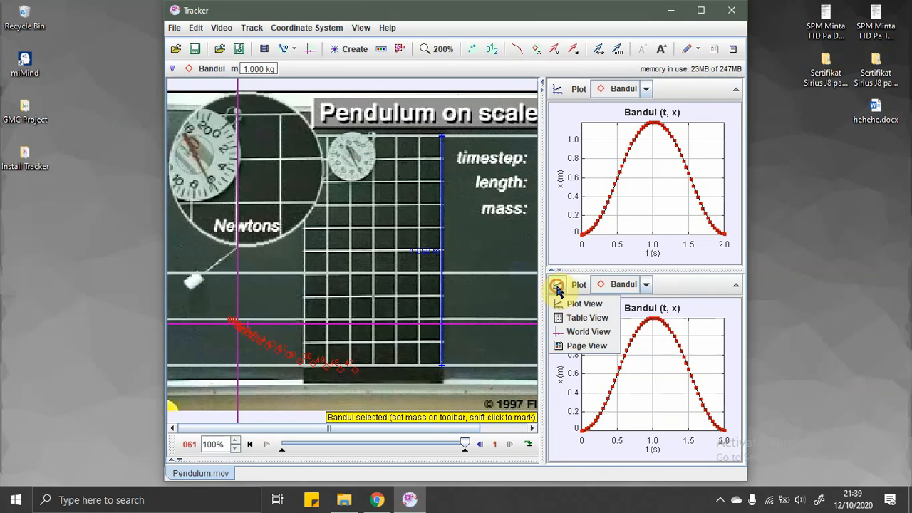
click(563, 312)
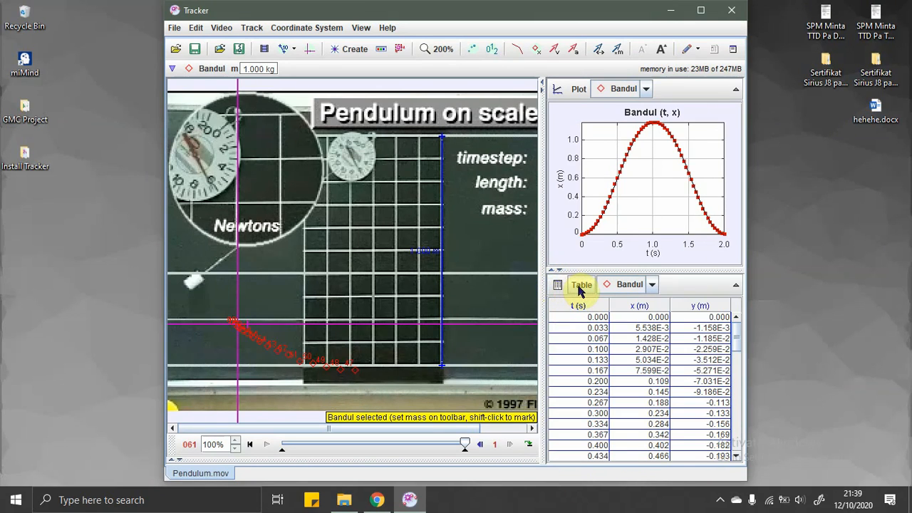
Show only the x and v columns beside time in the Bandul table, trying a and vy and removing them again
click(579, 287)
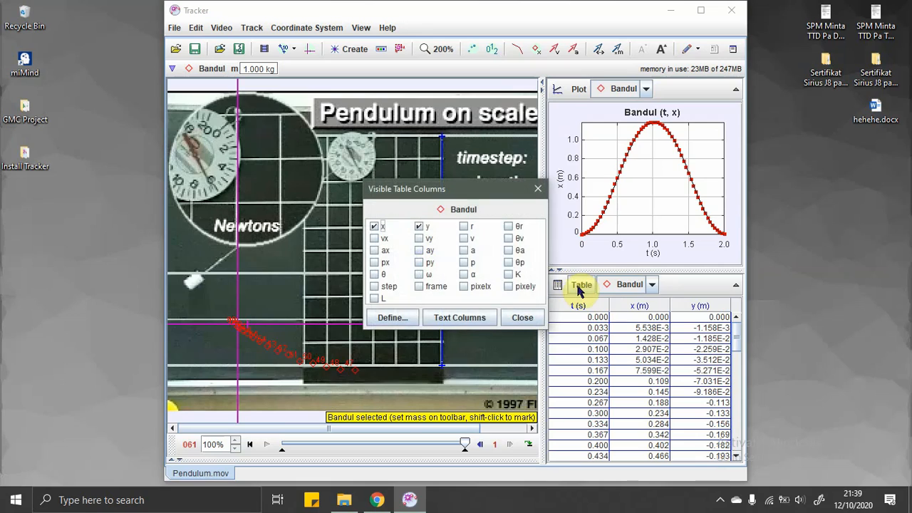
click(419, 227)
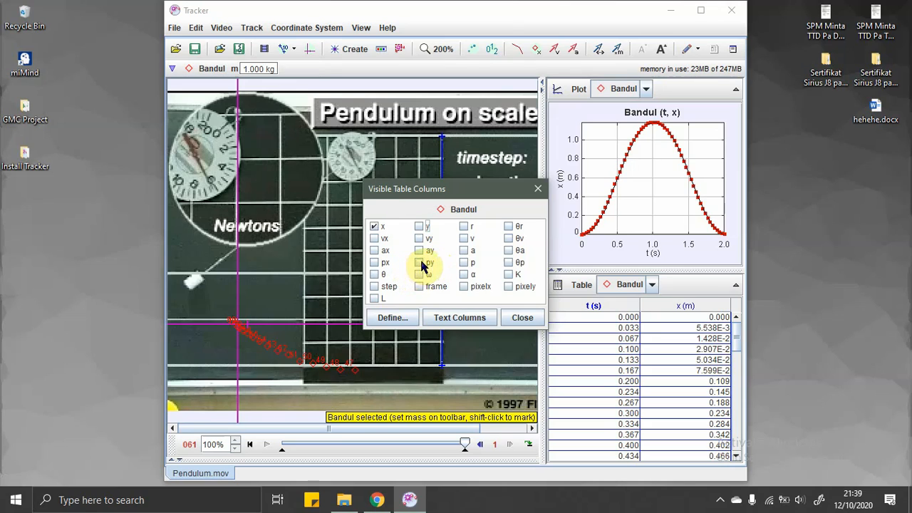
click(464, 239)
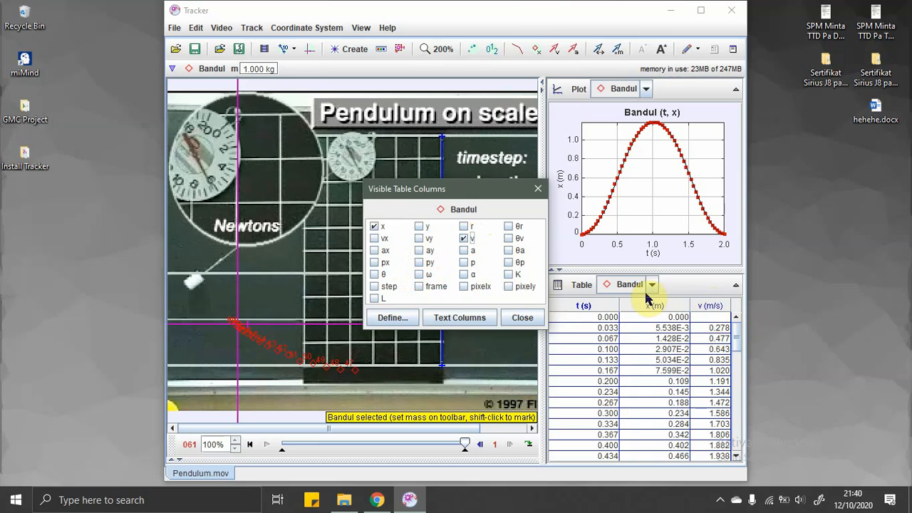
click(464, 253)
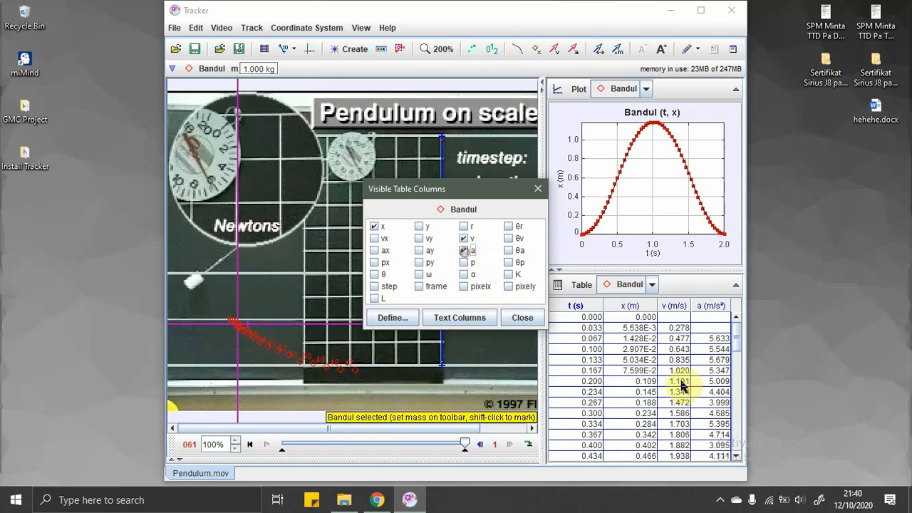
click(463, 252)
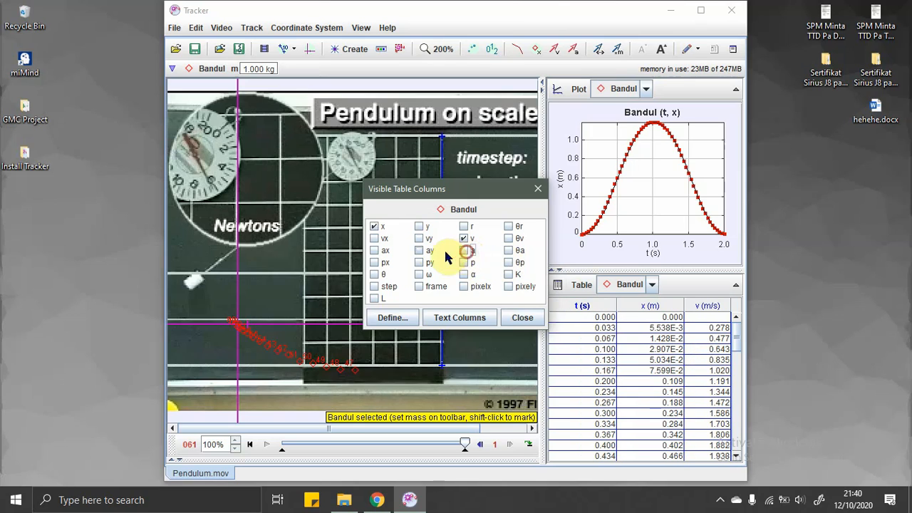
click(420, 239)
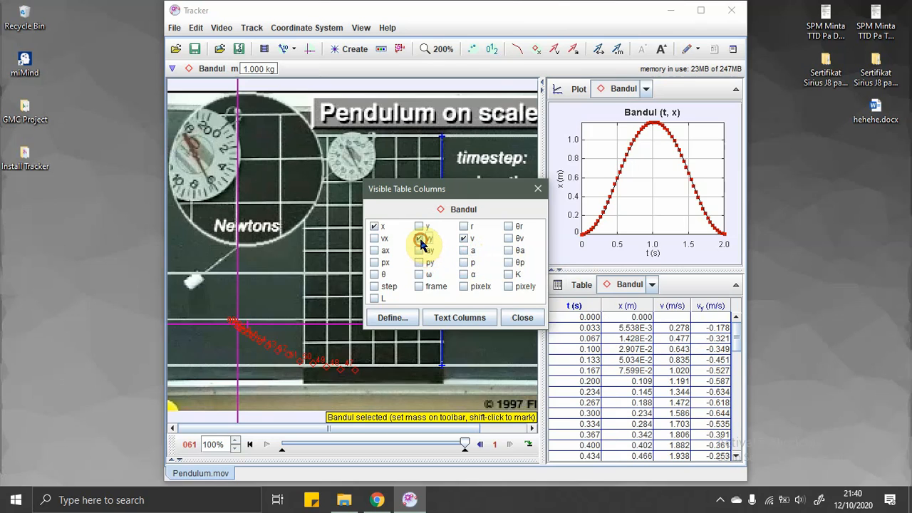
click(419, 239)
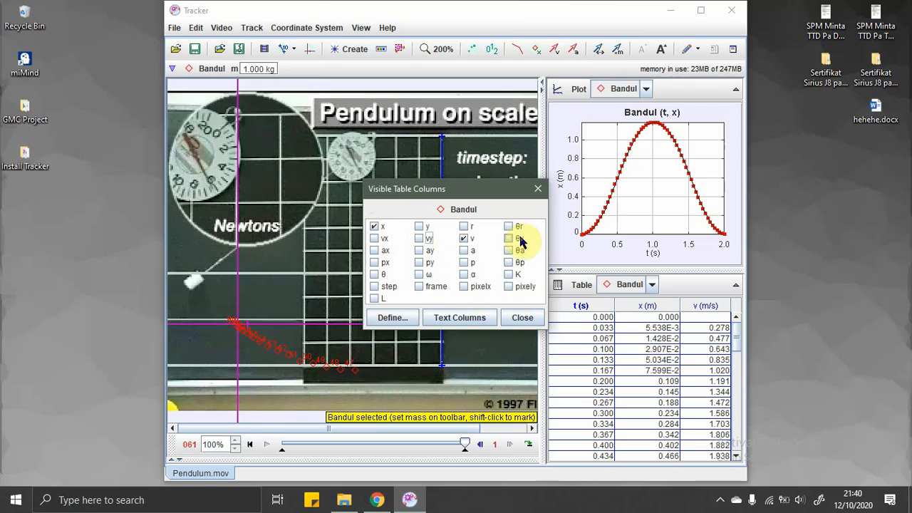
click(538, 187)
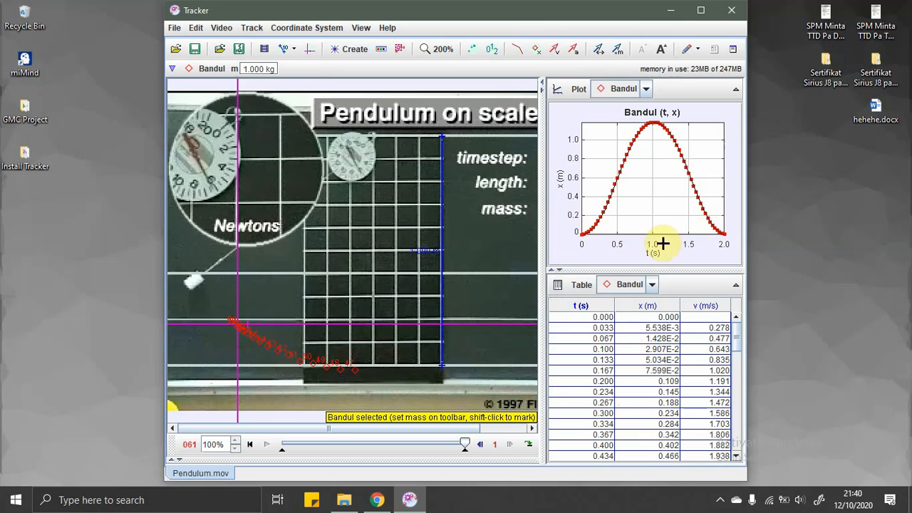
View Bandul's velocity magnitude and acceleration magnitude against time in the plot, and return the vertical axis to the position x-component
click(560, 187)
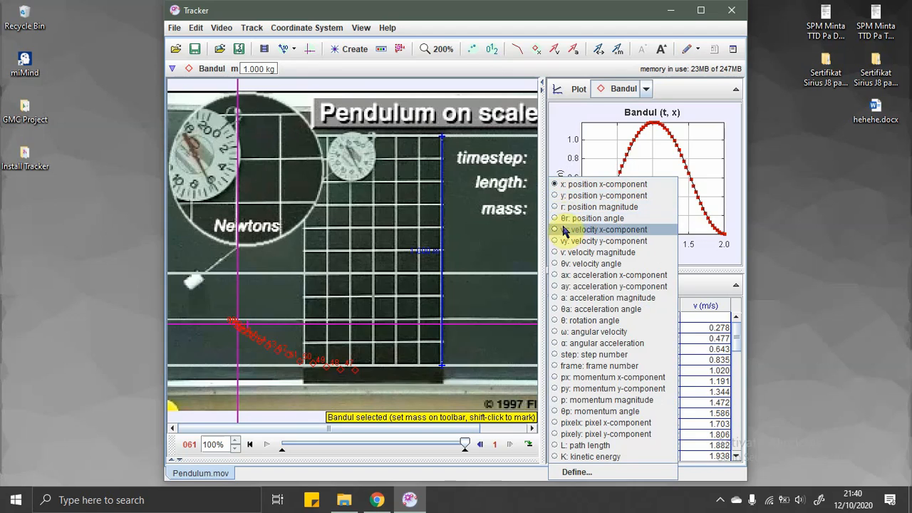
click(557, 253)
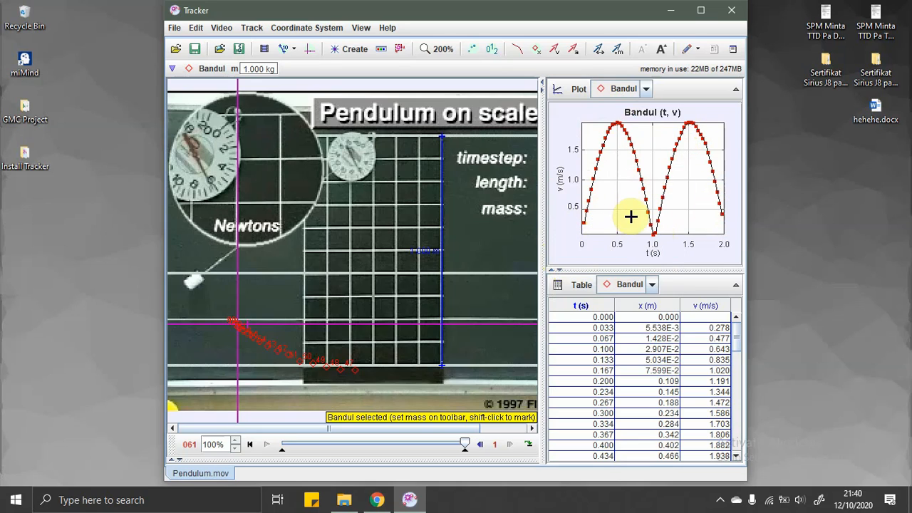
click(563, 184)
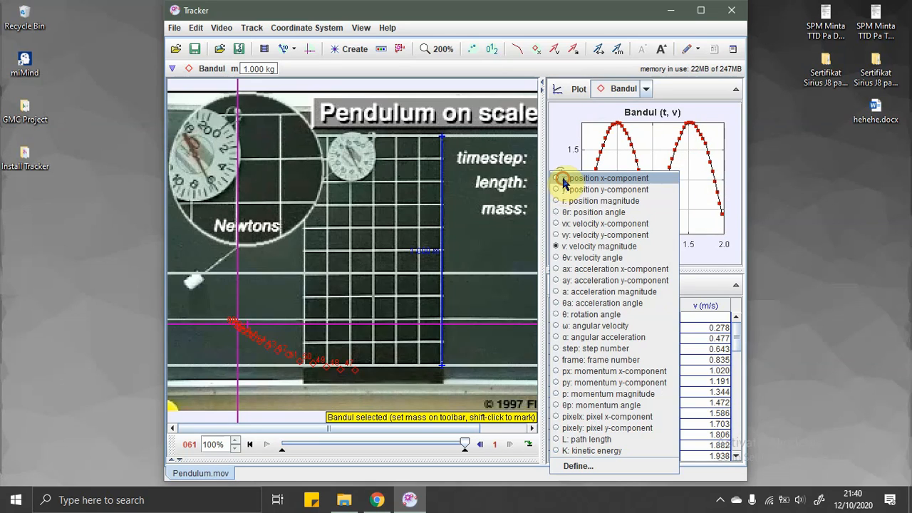
click(558, 292)
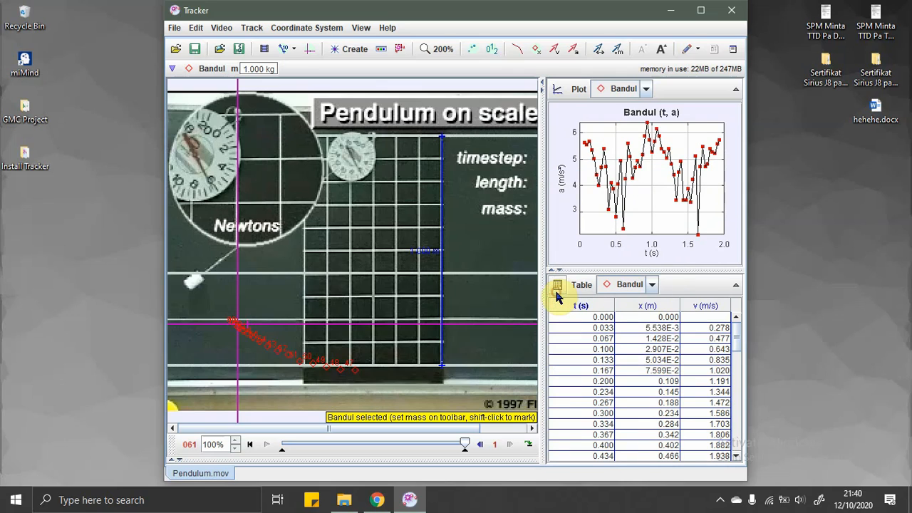
click(562, 182)
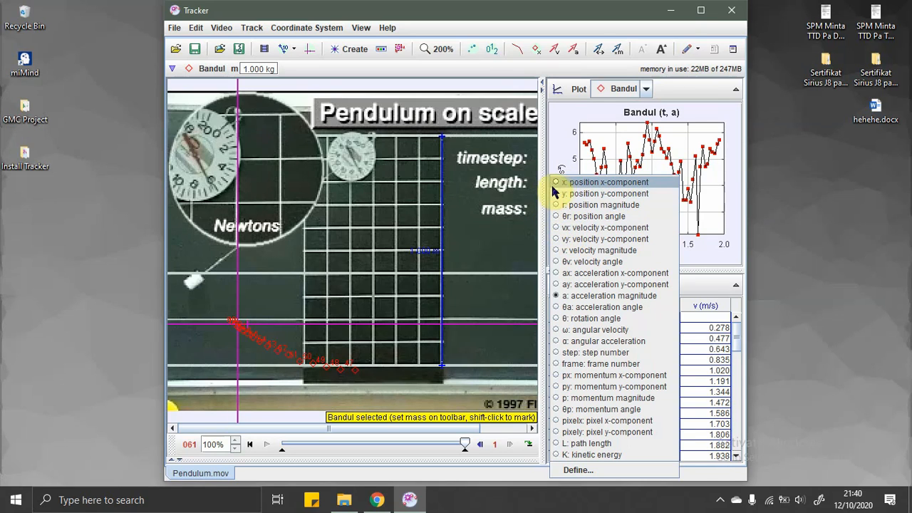
click(558, 184)
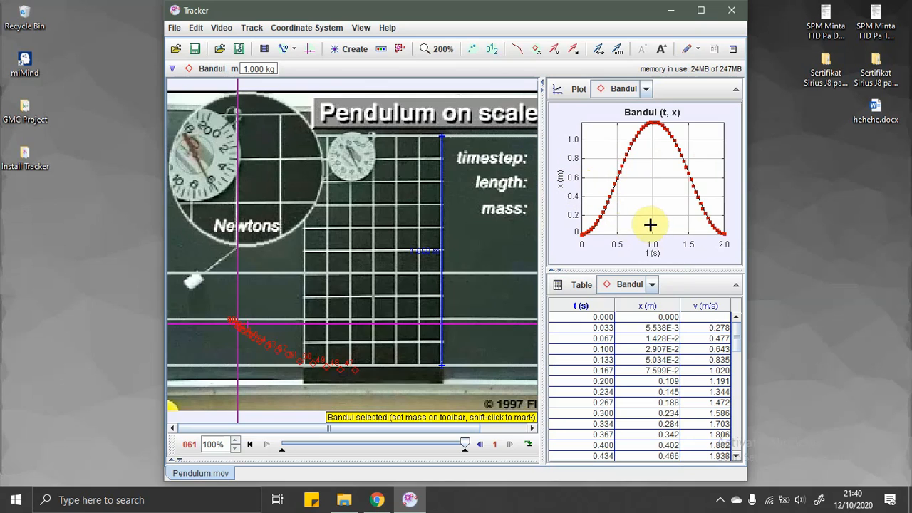
Open the Bandul x-against-time plot for analysis in the Data Tool and move the Data Tool window higher
drag(745, 332, 749, 299)
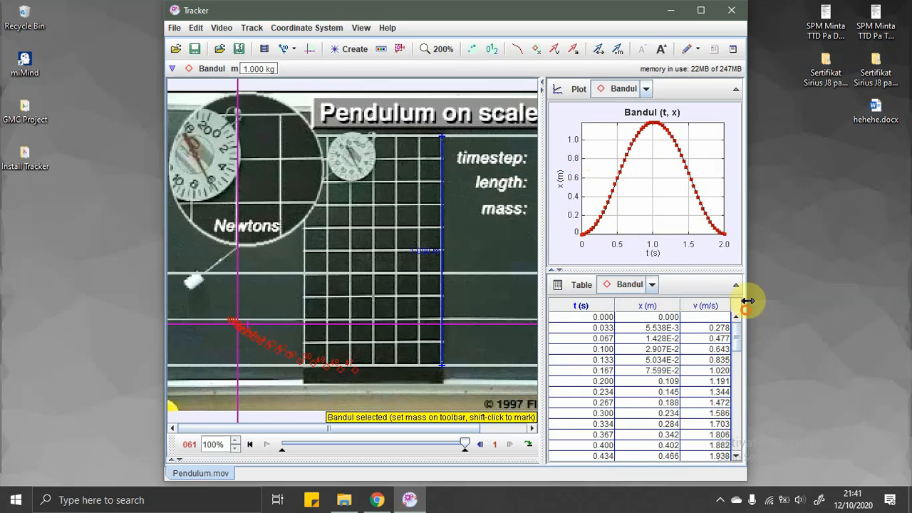
right_click(643, 195)
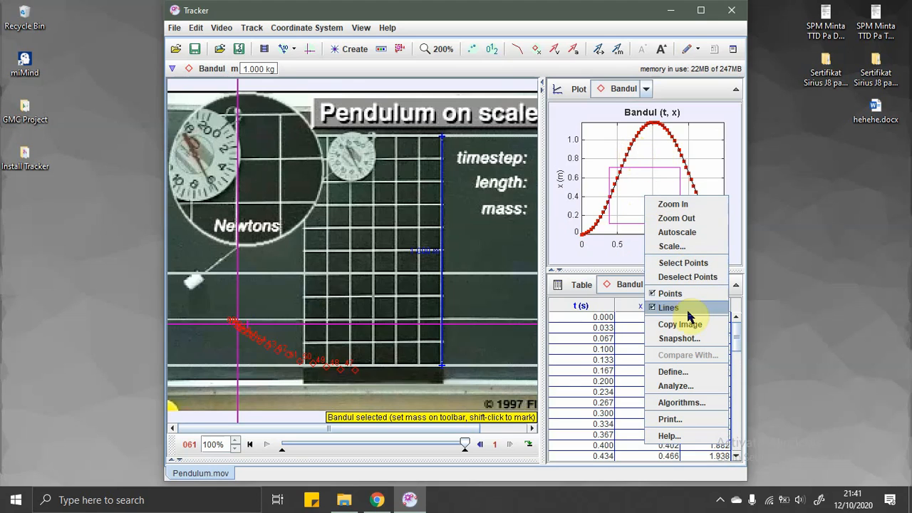
click(695, 386)
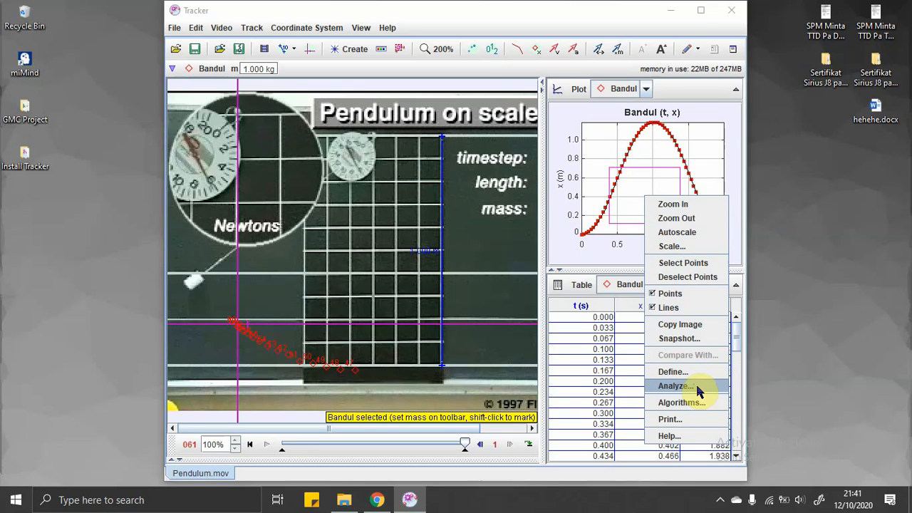
drag(516, 76, 510, 44)
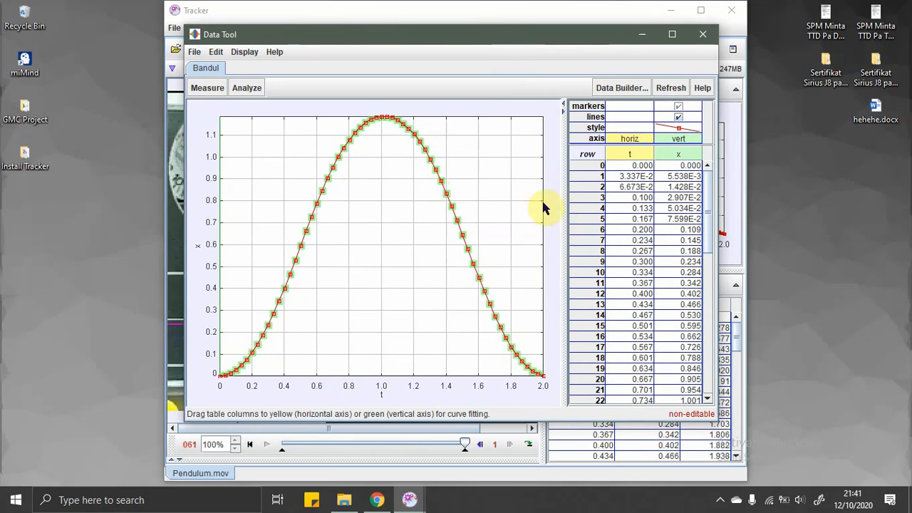
Show the statistics of the Bandul t and x data, check the available measurement options, and close the Data Tool
click(249, 89)
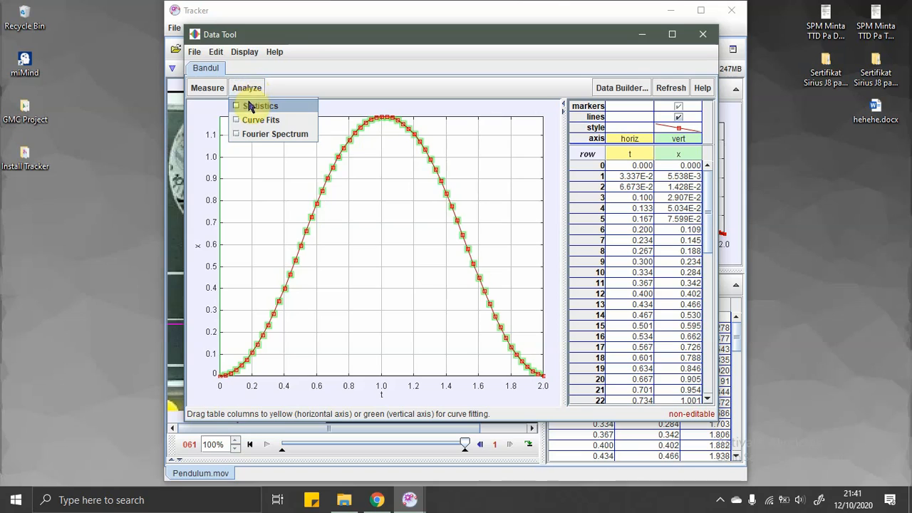
click(242, 106)
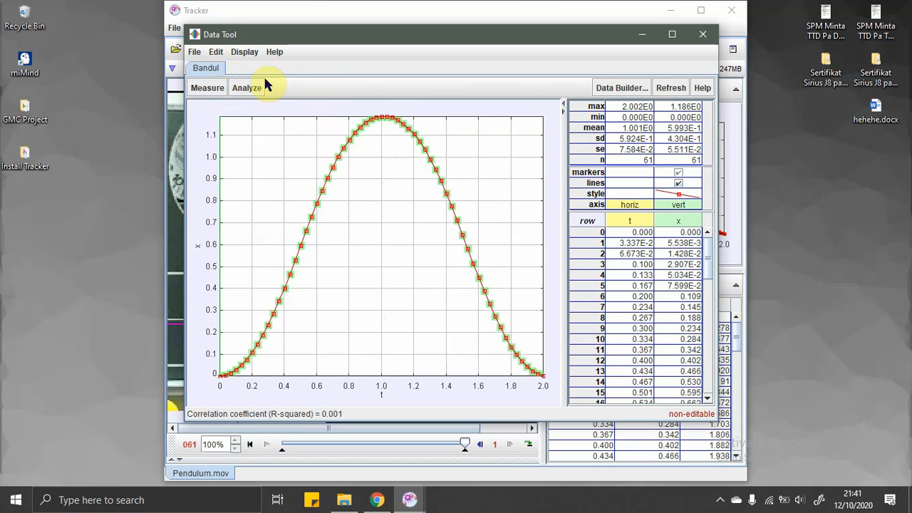
click(210, 86)
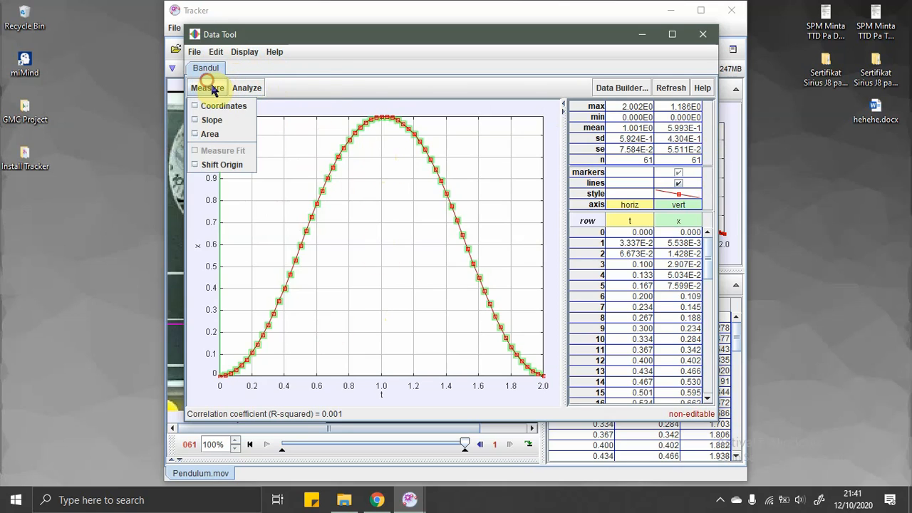
click(284, 89)
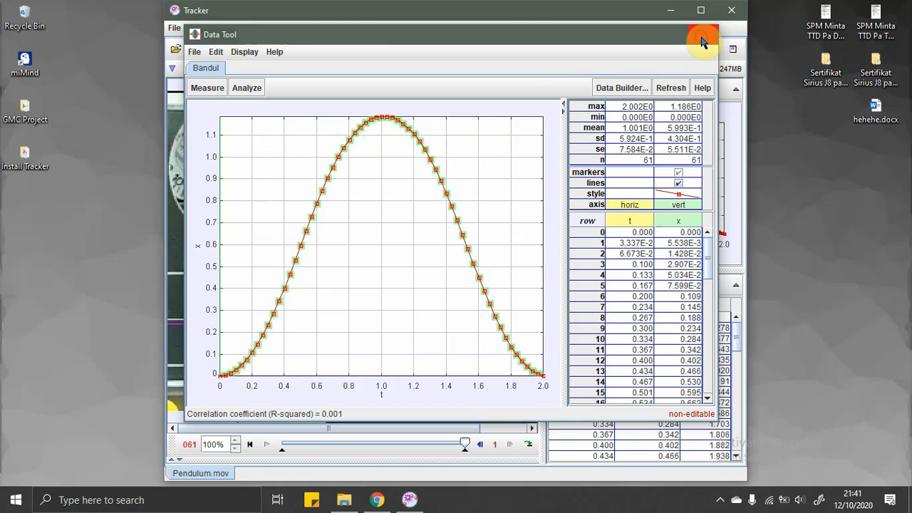
click(701, 35)
click(720, 499)
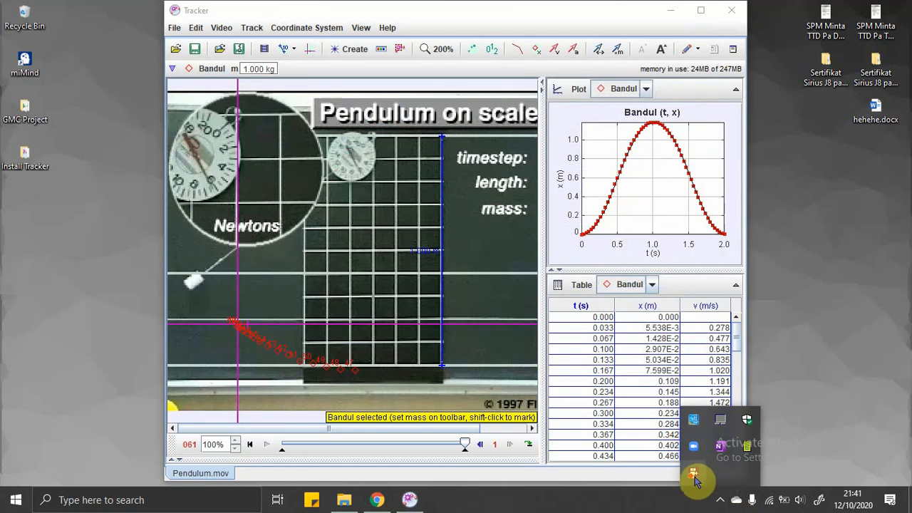